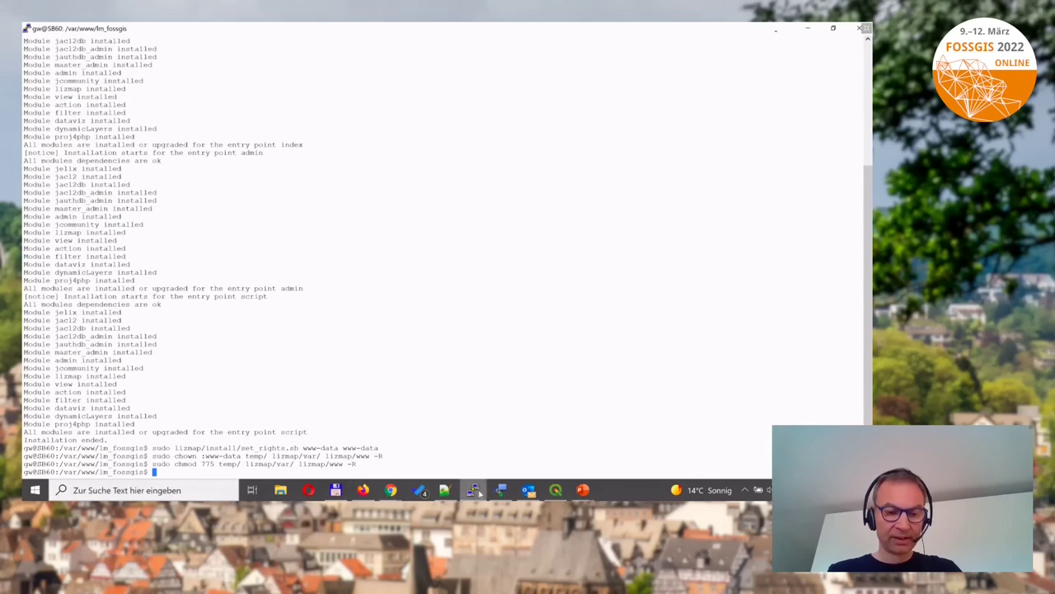
Paste the cd, mkdir and chown commands from the notes into PuTTY to create the FTP-owned fossgis folder.
{"action": "left_click", "coordinate": [445, 490]}
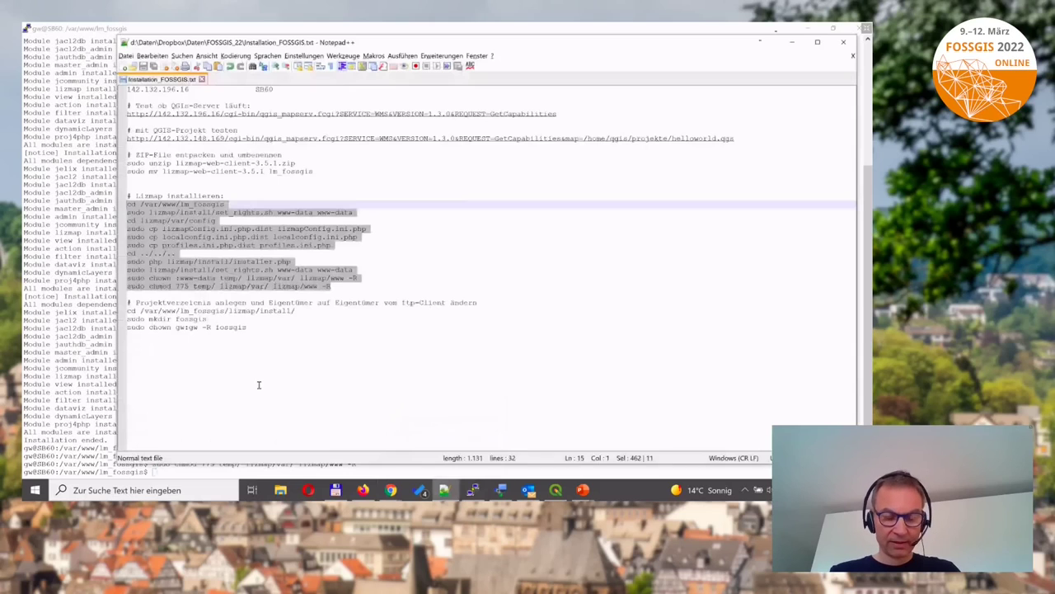
{"action": "left_click_drag", "start_coordinate": [251, 326], "coordinate": [126, 311]}
{"action": "key", "text": "ctrl+c"}
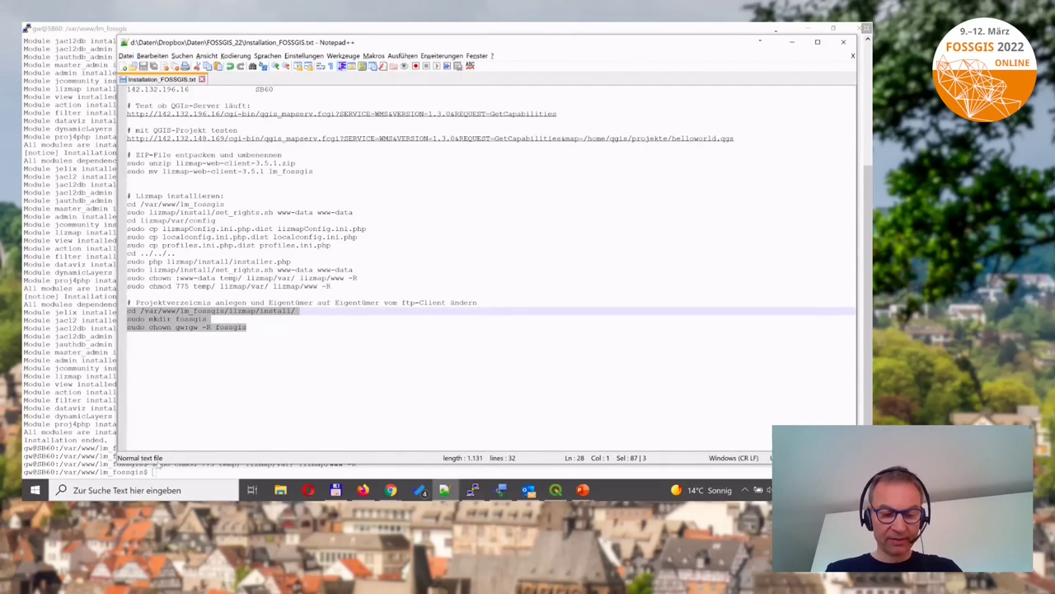
{"action": "left_click", "coordinate": [55, 453]}
{"action": "right_click", "coordinate": [218, 450]}
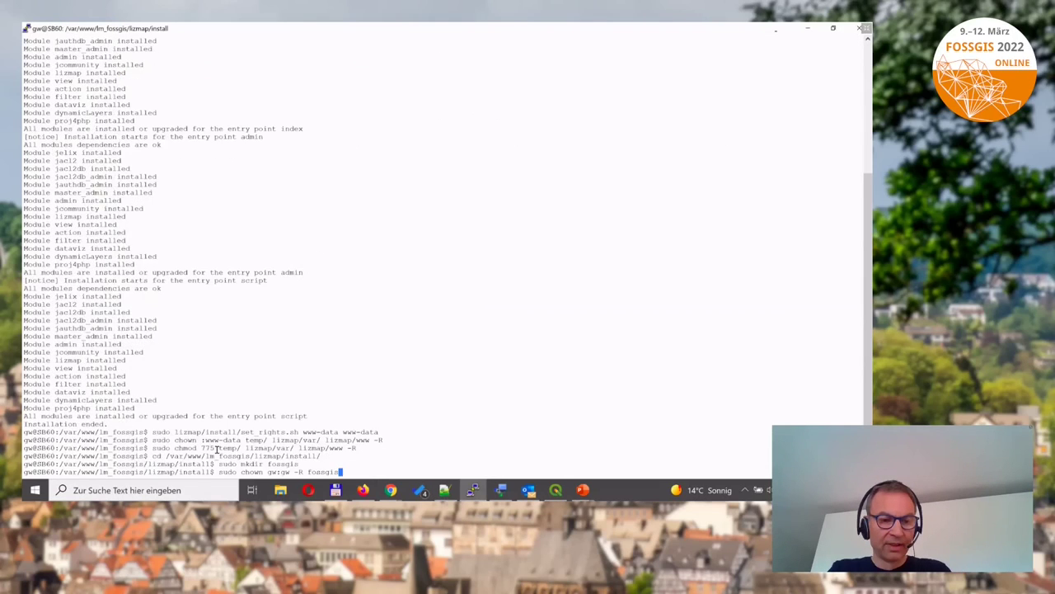
{"action": "key", "text": "Return"}
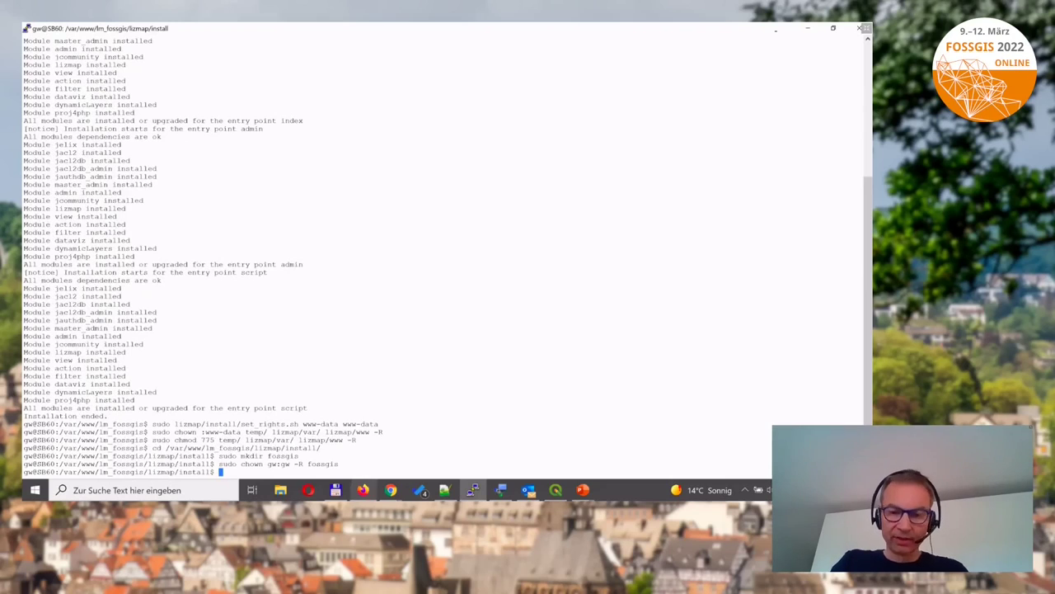
{"action": "left_click", "coordinate": [365, 492]}
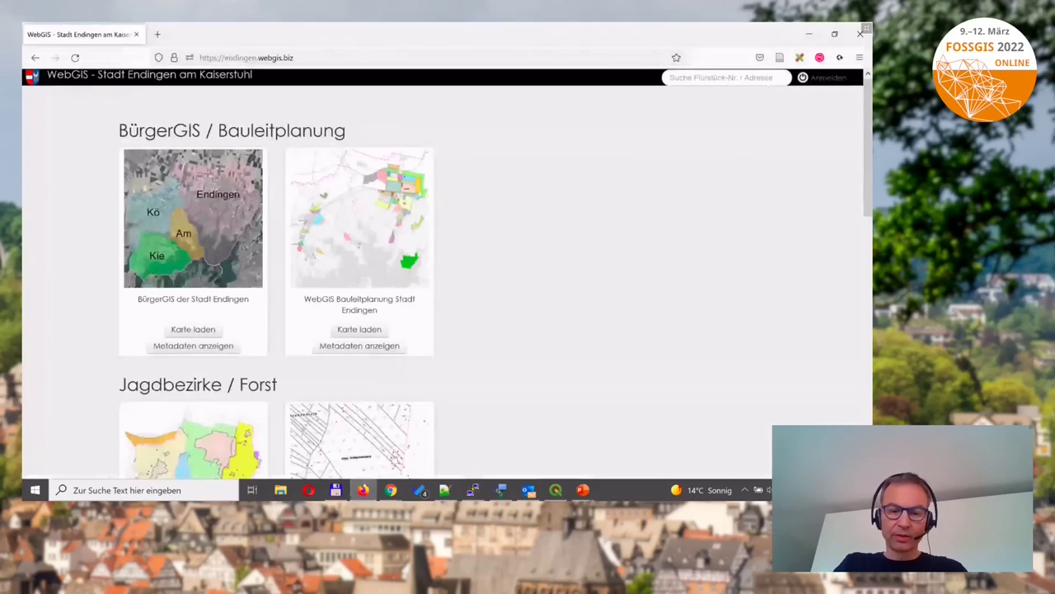
Load fossgis.webgis.biz in a new Chrome tab beside the WMS GetCapabilities tab.
{"action": "left_click", "coordinate": [154, 34]}
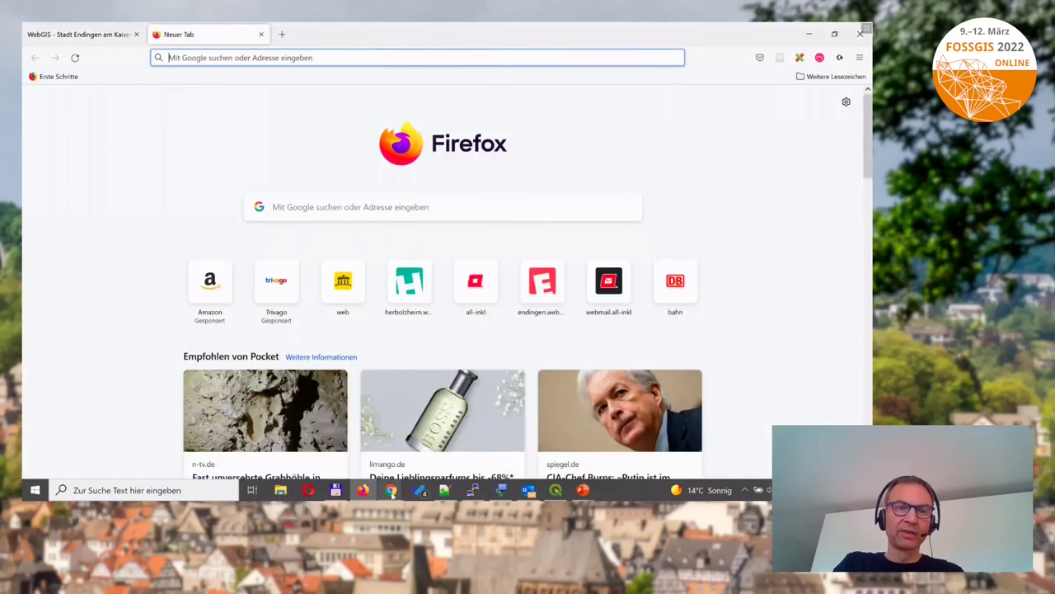
{"action": "left_click", "coordinate": [391, 490]}
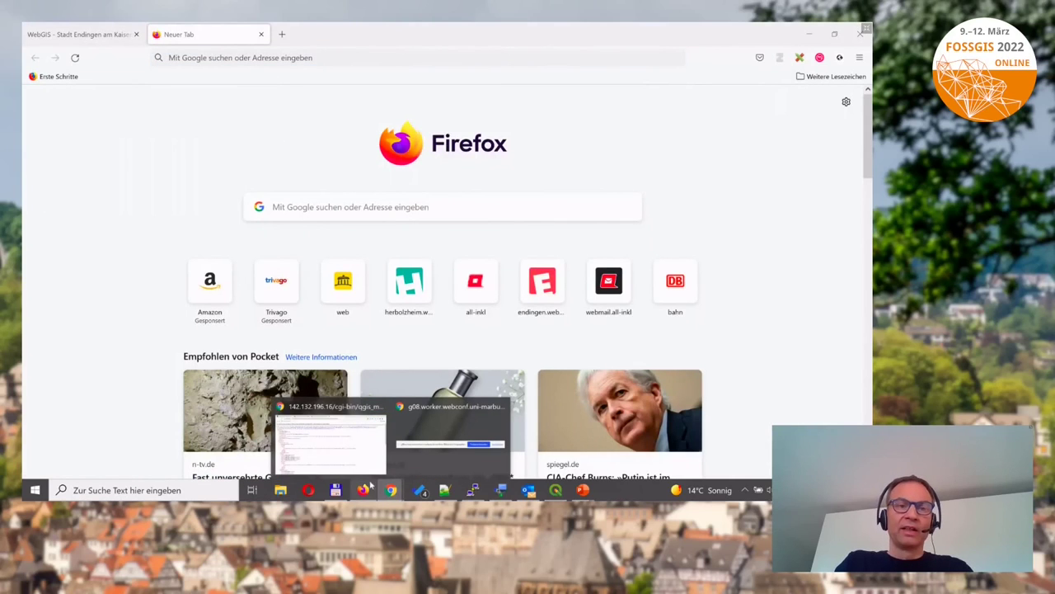
{"action": "left_click", "coordinate": [347, 445]}
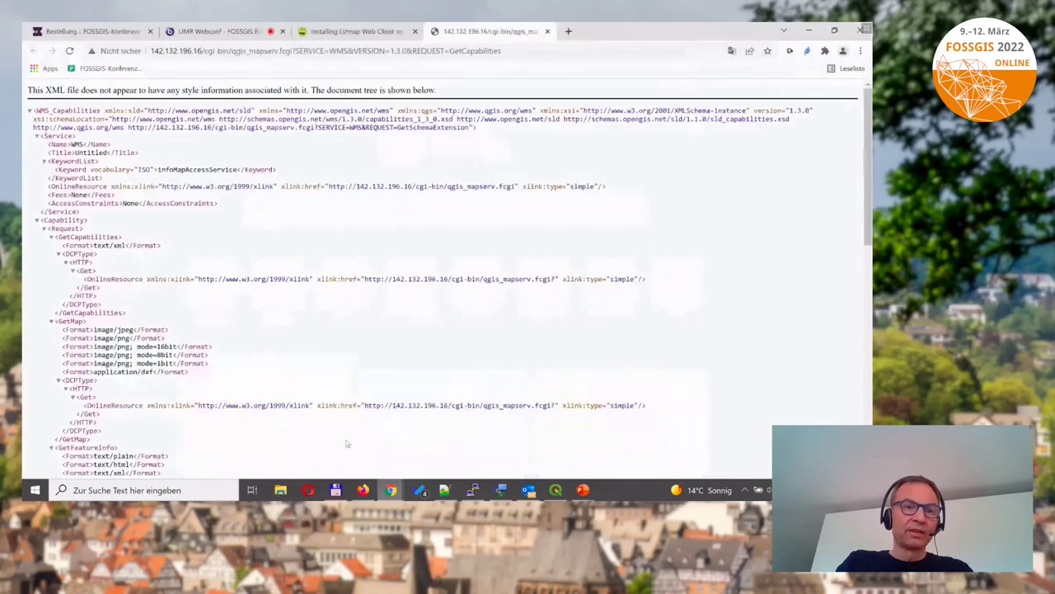
{"action": "left_click", "coordinate": [569, 31]}
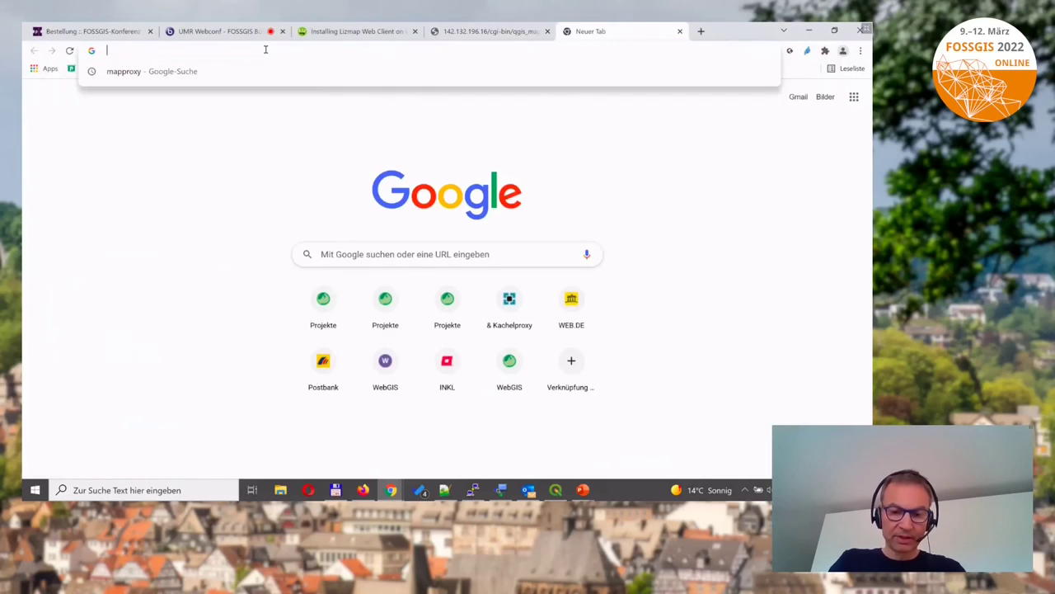
{"action": "type", "text": "fossgis.webgis.biz"}
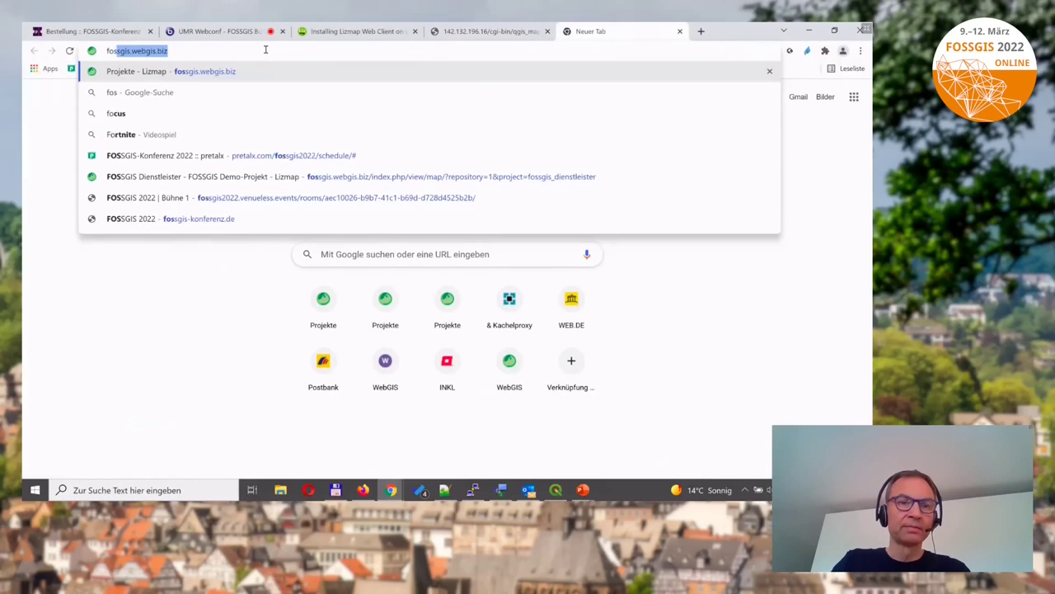
{"action": "key", "text": "Return"}
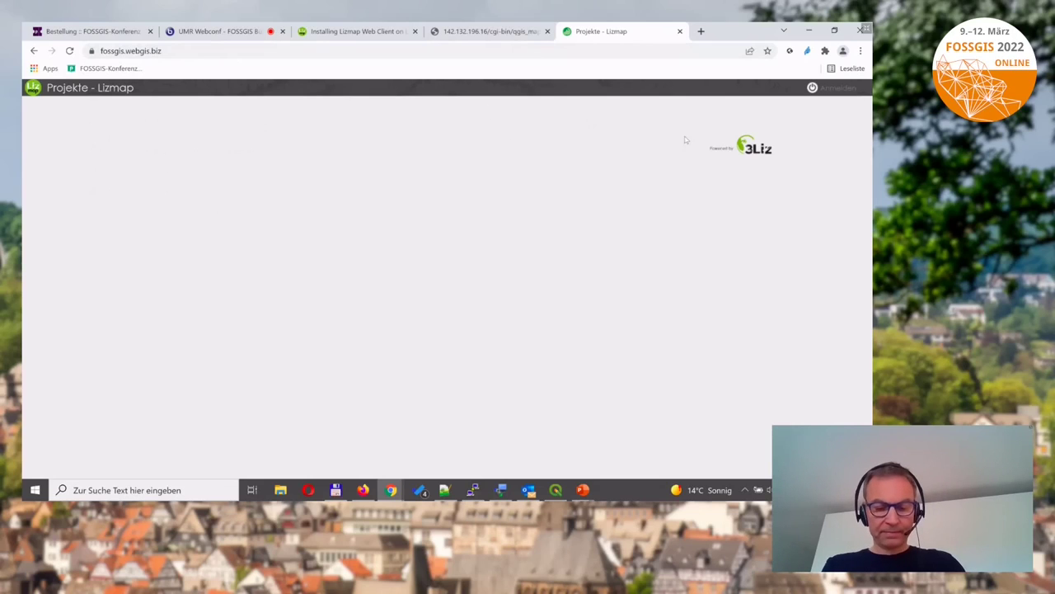
Log in with username admin and its password, then go to the Administration dashboard.
{"action": "left_click", "coordinate": [828, 88]}
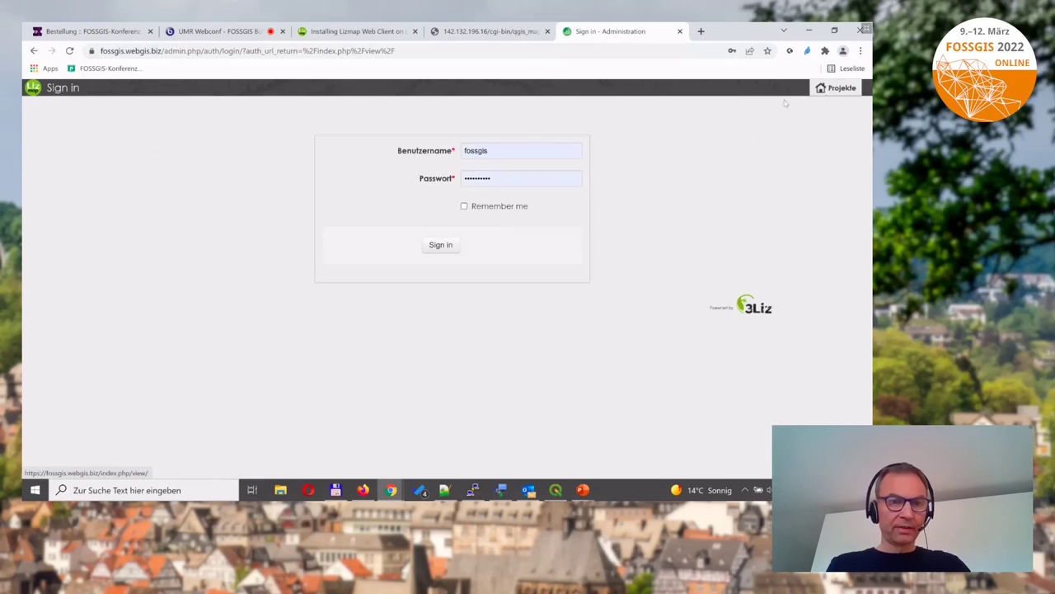
{"action": "left_click", "coordinate": [520, 152]}
{"action": "left_click_drag", "start_coordinate": [517, 148], "coordinate": [435, 163]}
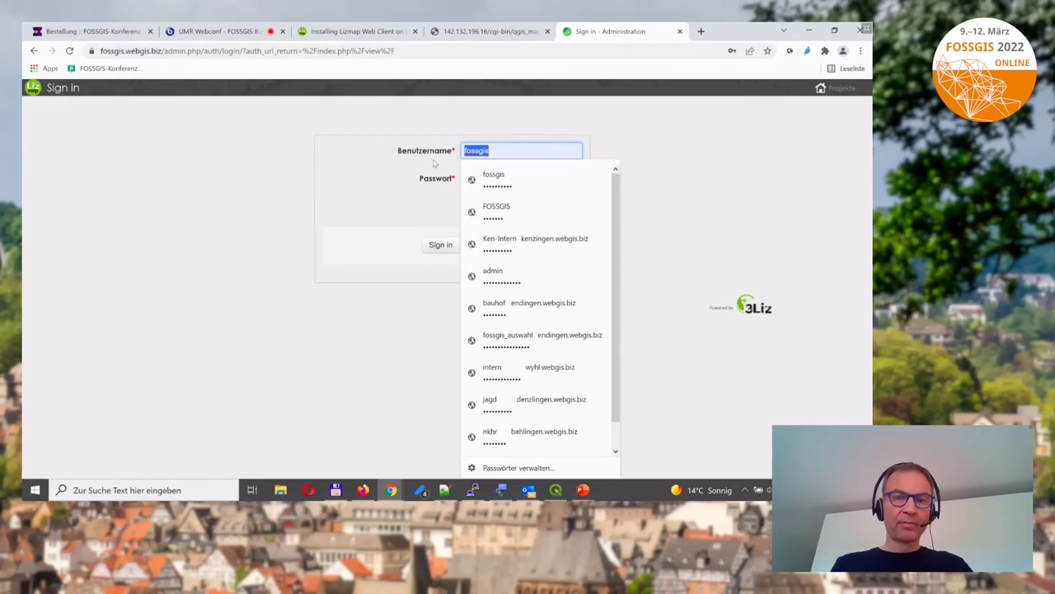
{"action": "type", "text": "admin"}
{"action": "key", "text": "Tab"}
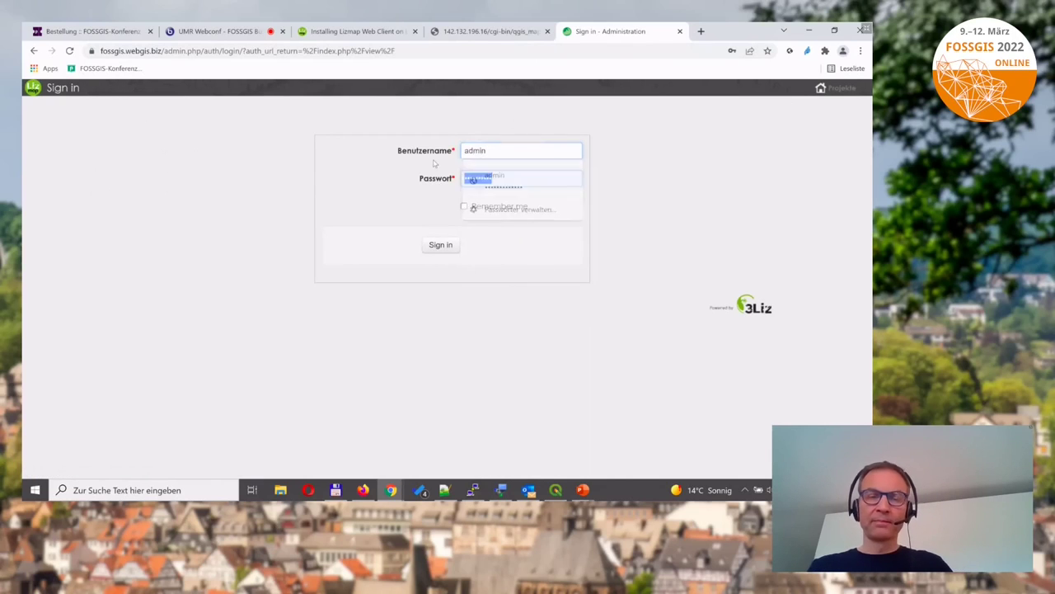
{"action": "type", "text": "a"}
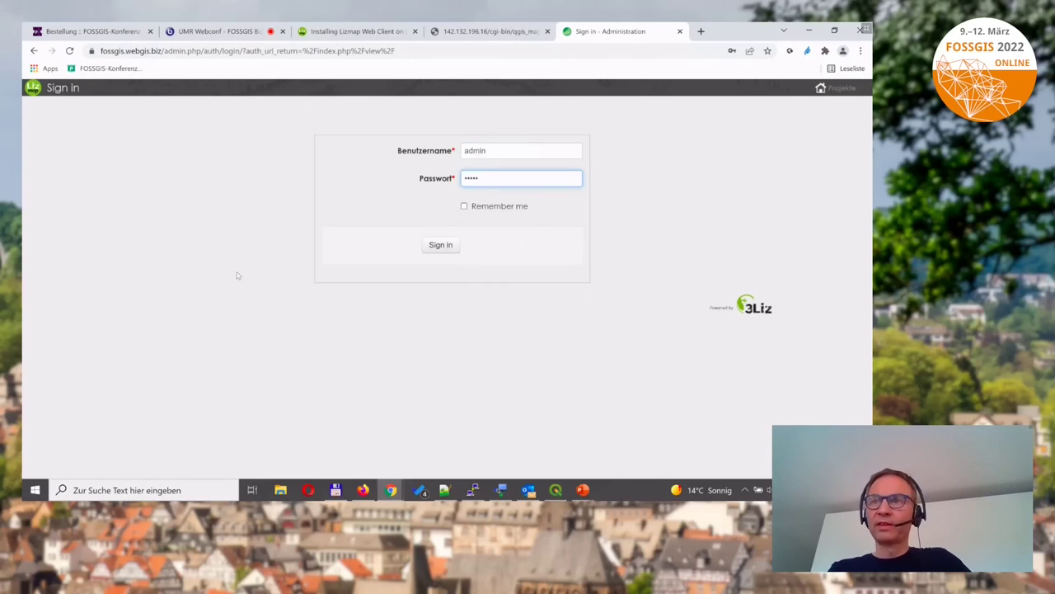
{"action": "left_click", "coordinate": [441, 249]}
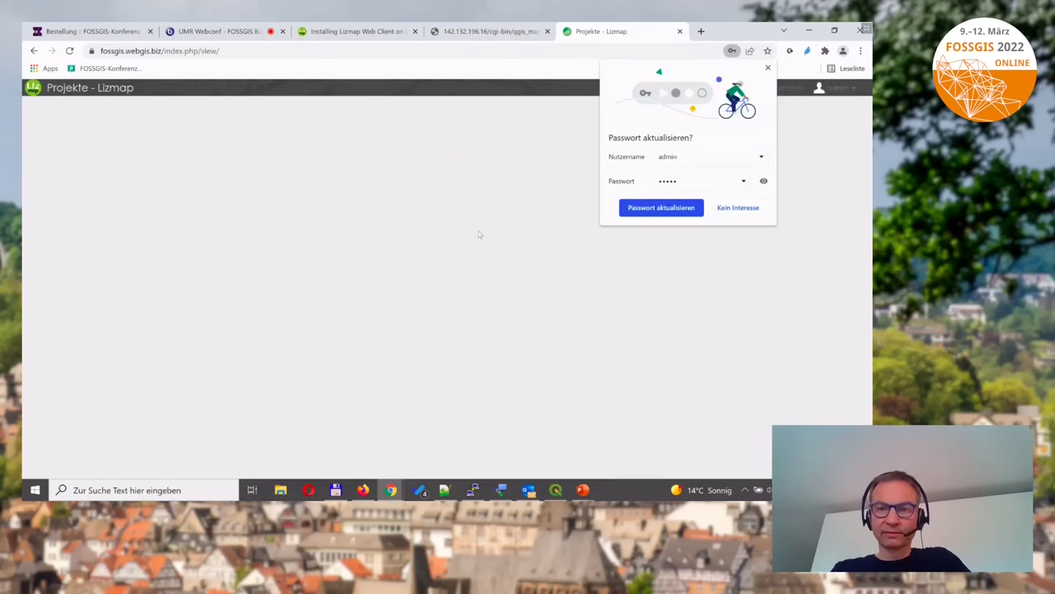
{"action": "left_click", "coordinate": [727, 209]}
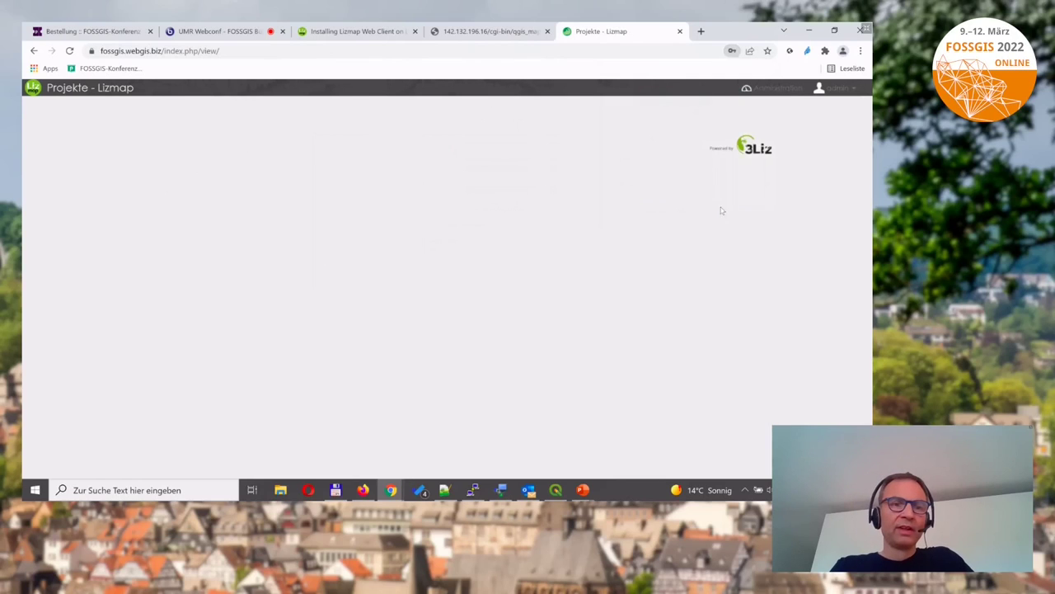
{"action": "left_click", "coordinate": [776, 89]}
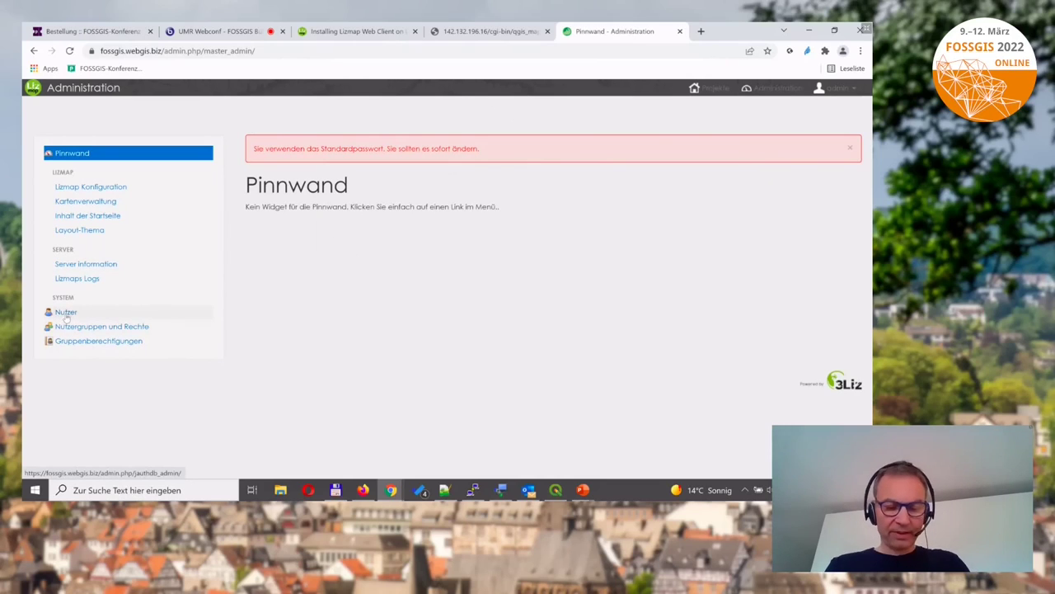
Enter and save a new password for the admin user, declining Chrome's password-update offer.
{"action": "left_click", "coordinate": [66, 313]}
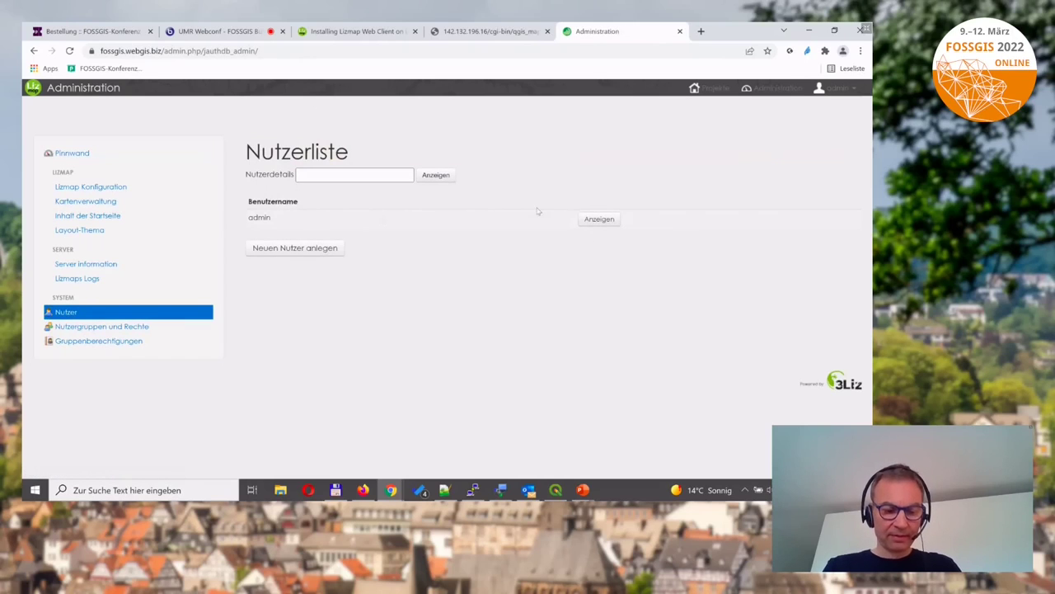
{"action": "left_click", "coordinate": [597, 220]}
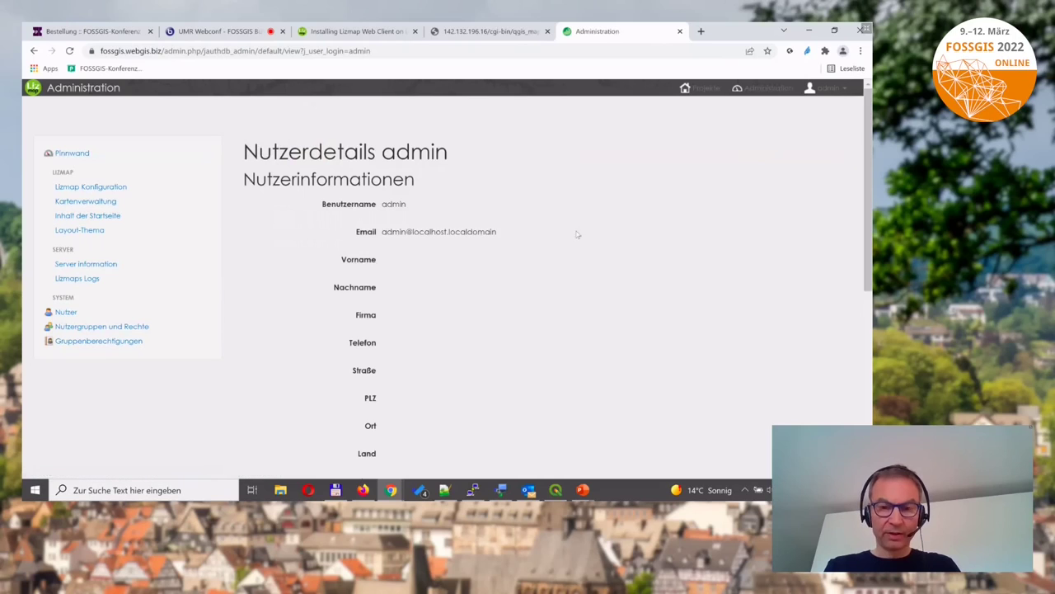
{"action": "scroll", "coordinate": [583, 304], "scroll_direction": "down", "scroll_amount": 5}
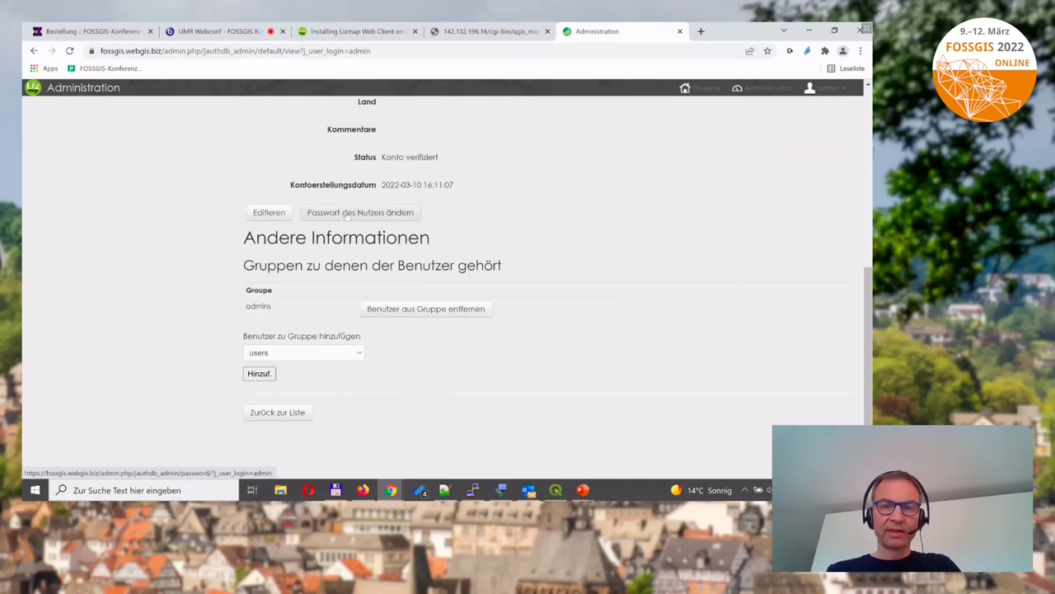
{"action": "left_click", "coordinate": [348, 214]}
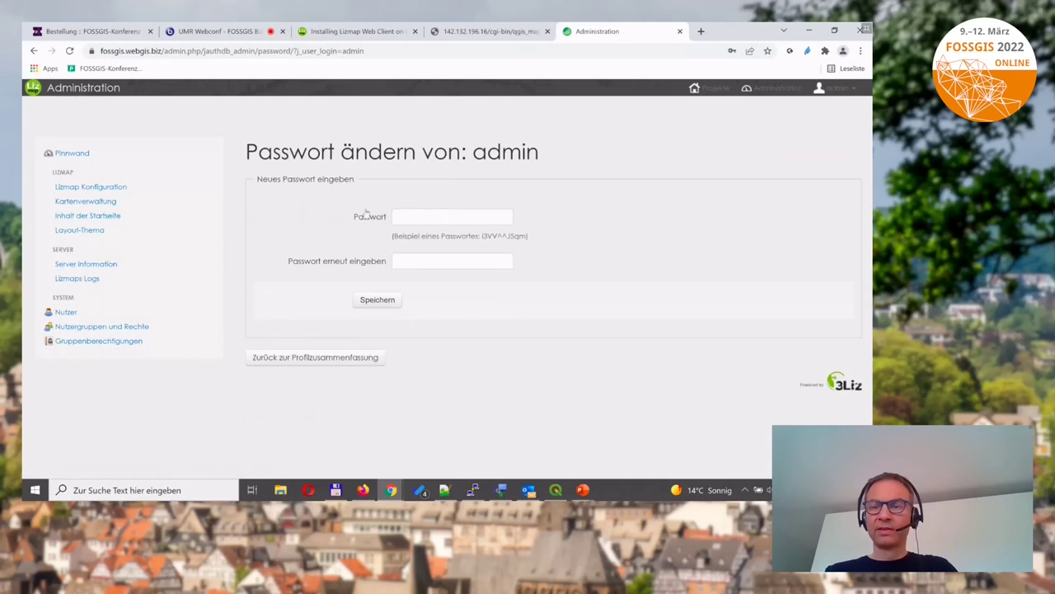
{"action": "left_click", "coordinate": [431, 210]}
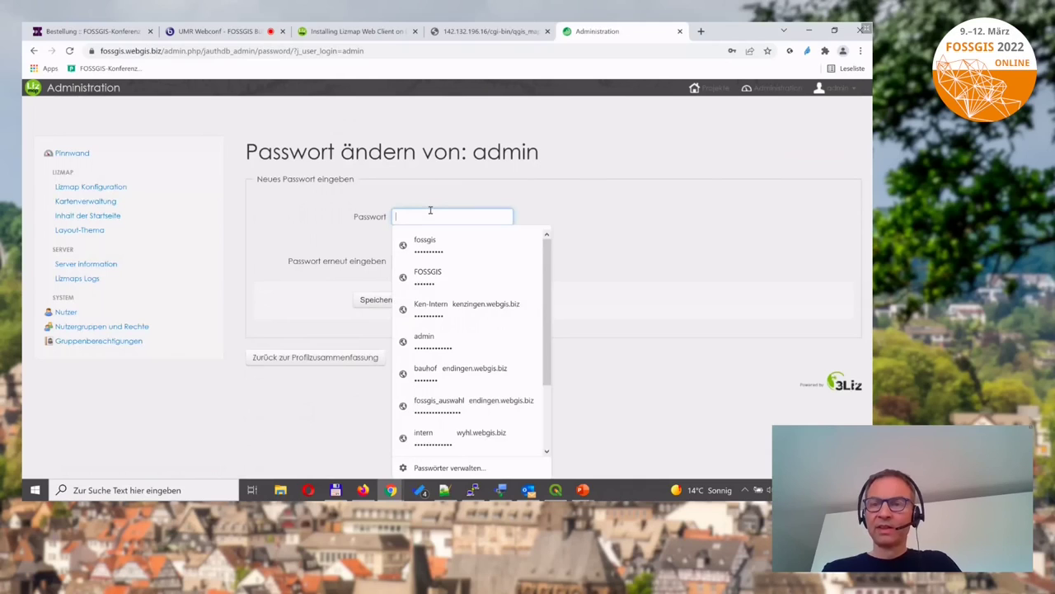
{"action": "type", "text": "a"}
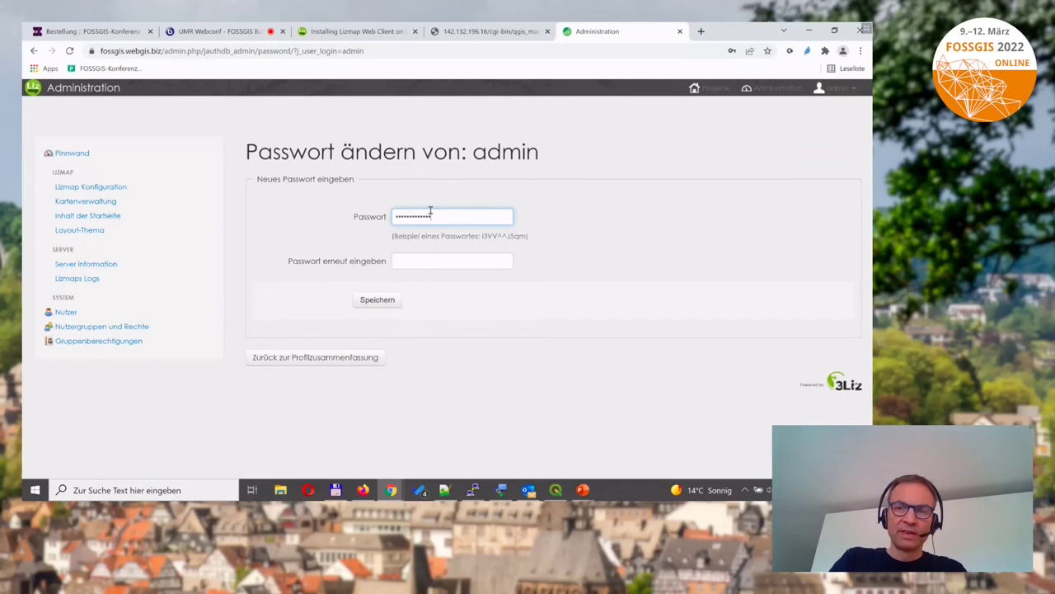
{"action": "key", "text": "Tab"}
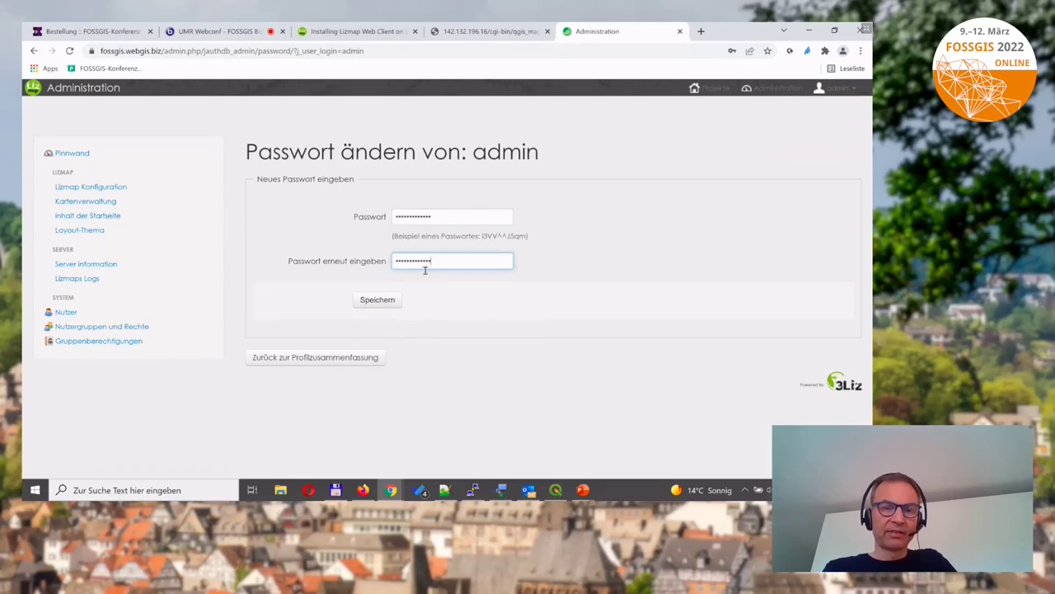
{"action": "left_click", "coordinate": [377, 299]}
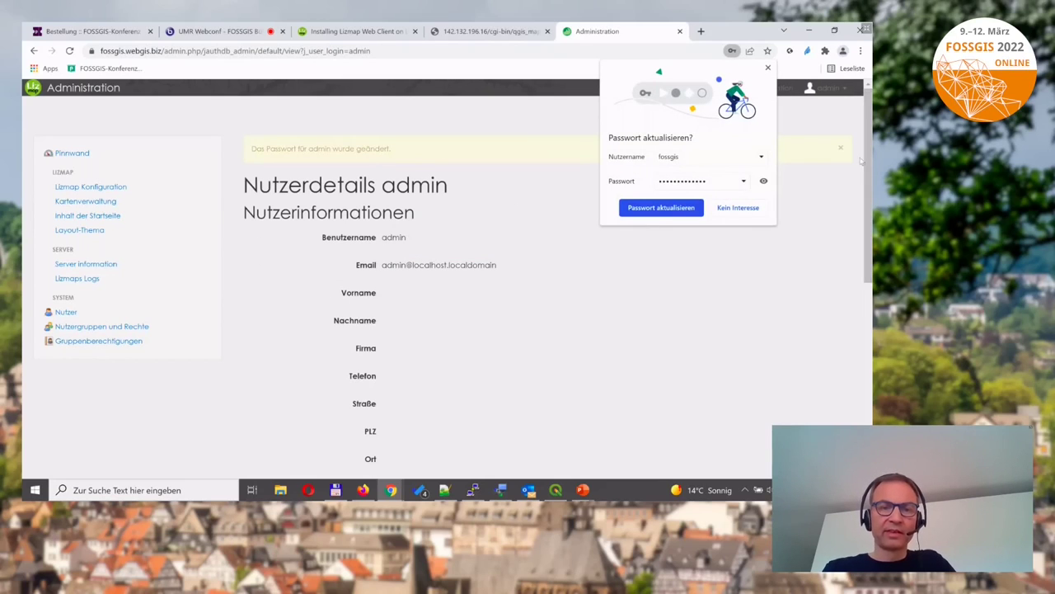
{"action": "left_click", "coordinate": [753, 211]}
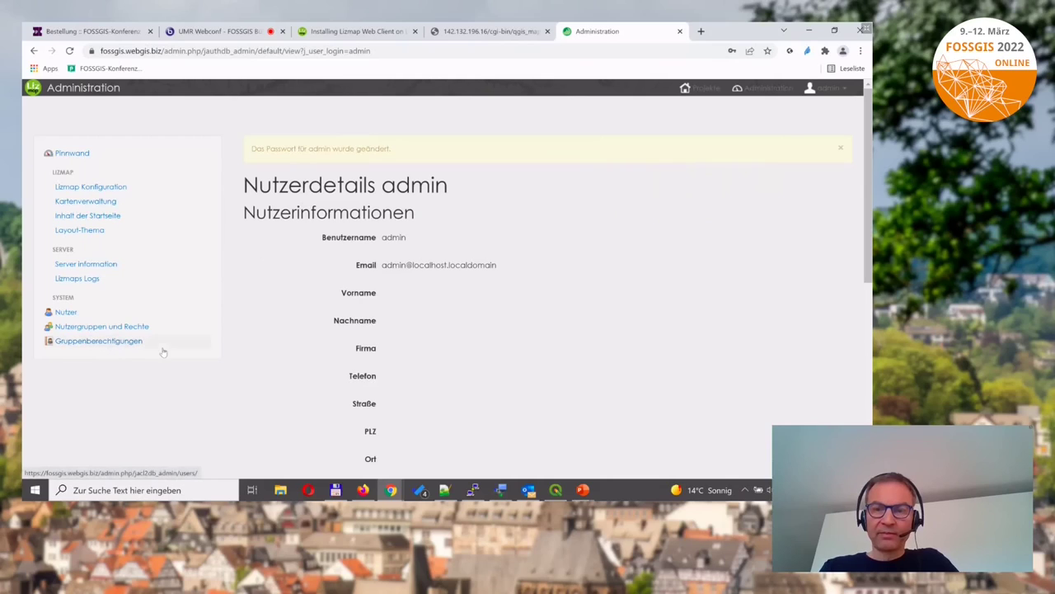
Create a user group labelled FOSSGIS with identifier fossgis.
{"action": "left_click", "coordinate": [77, 328]}
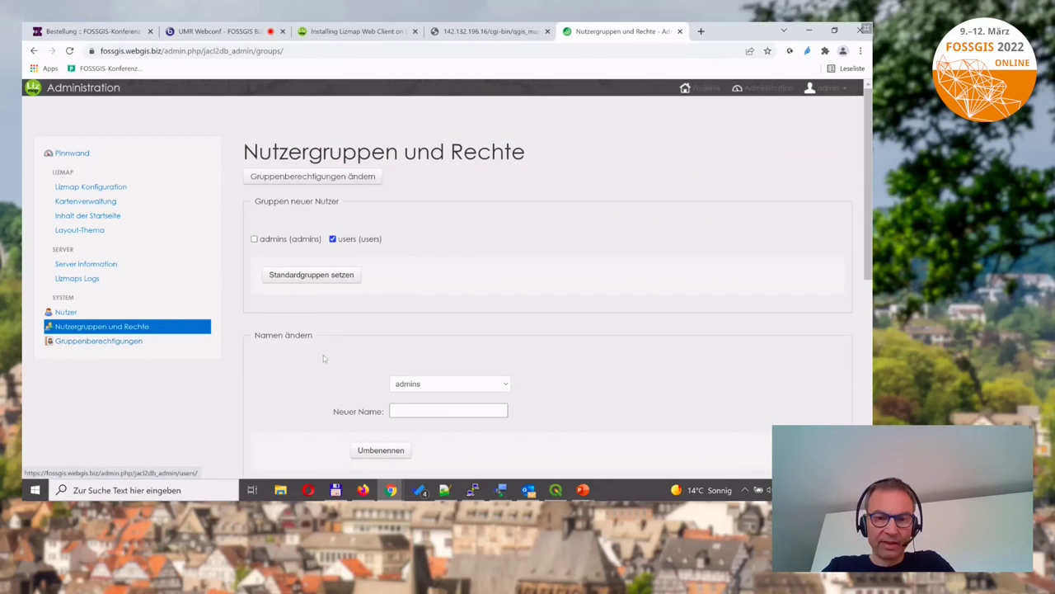
{"action": "scroll", "coordinate": [562, 352], "scroll_direction": "down", "scroll_amount": 3}
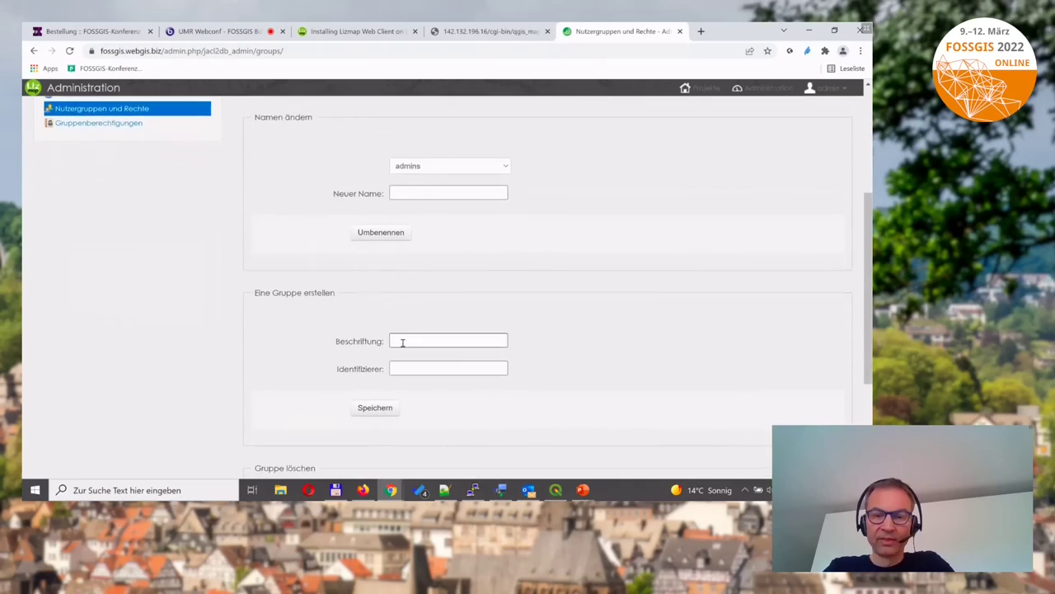
{"action": "left_click", "coordinate": [403, 339]}
{"action": "left_click", "coordinate": [407, 359]}
{"action": "left_click", "coordinate": [407, 364]}
{"action": "left_click", "coordinate": [408, 385]}
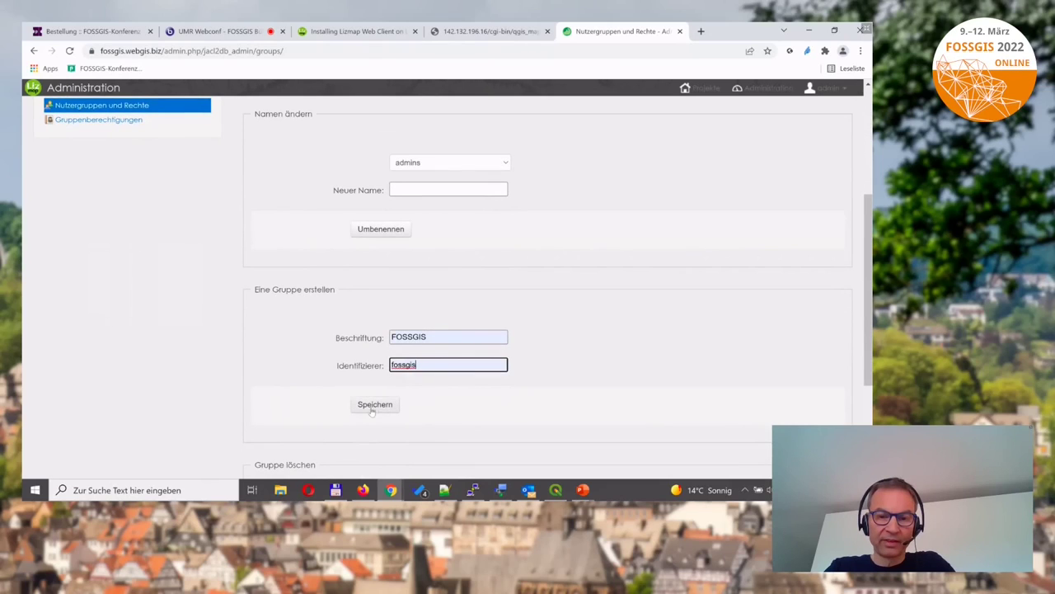
{"action": "left_click", "coordinate": [375, 404]}
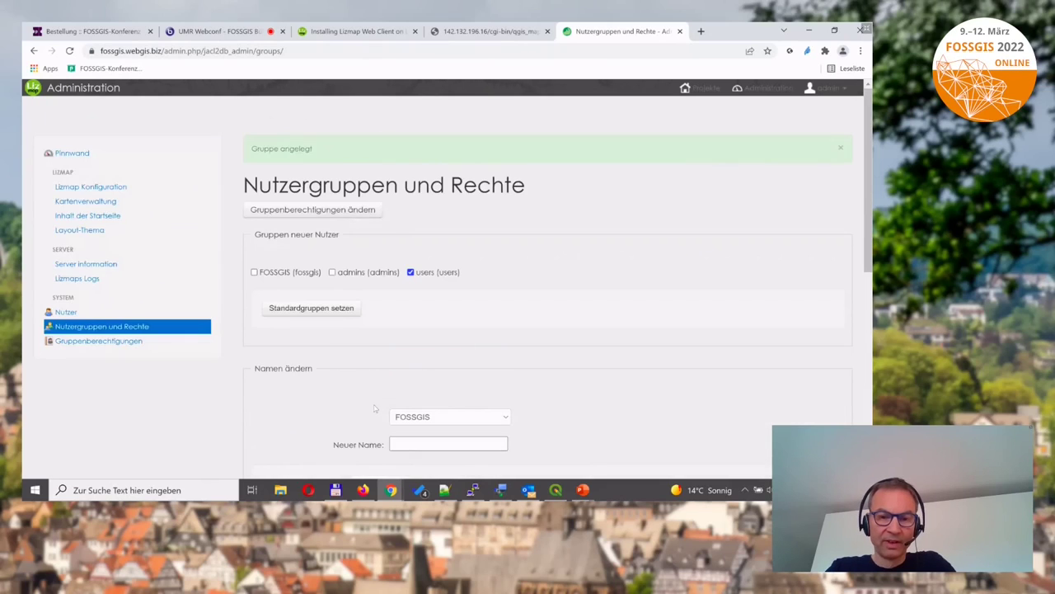
Make FOSSGIS a default group for new users.
{"action": "left_click", "coordinate": [254, 272]}
{"action": "left_click", "coordinate": [310, 308]}
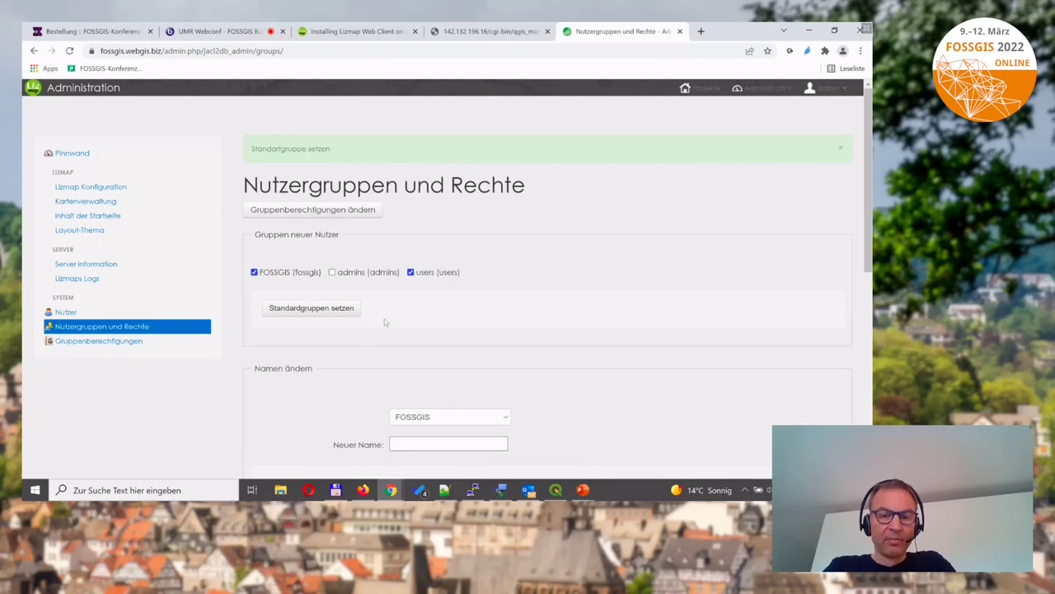
{"action": "left_click", "coordinate": [65, 312]}
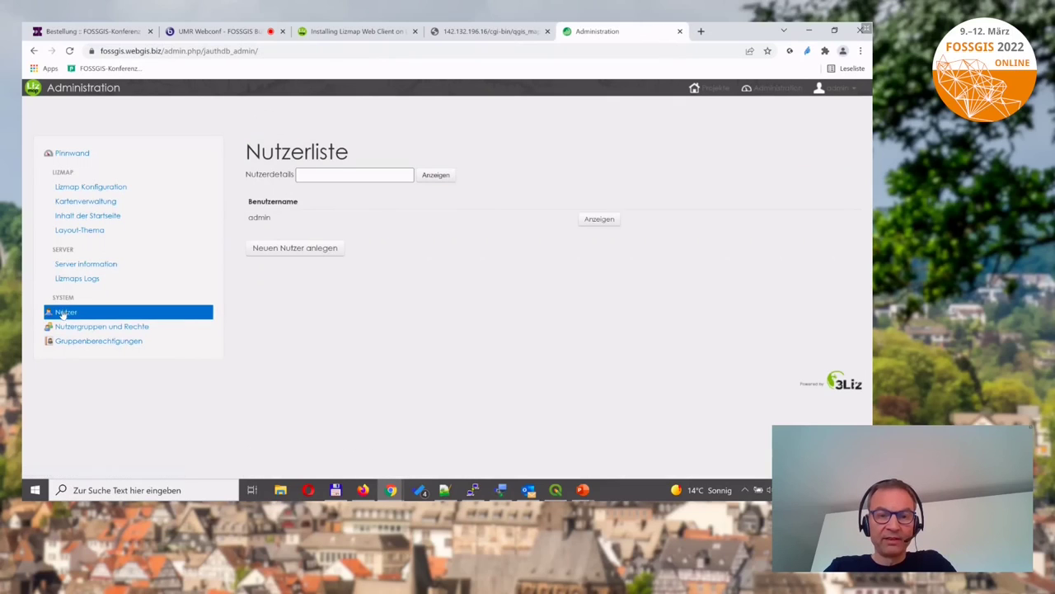
Start a new user named fossgis with the saved e-mail address and a password entered twice.
{"action": "left_click", "coordinate": [328, 176]}
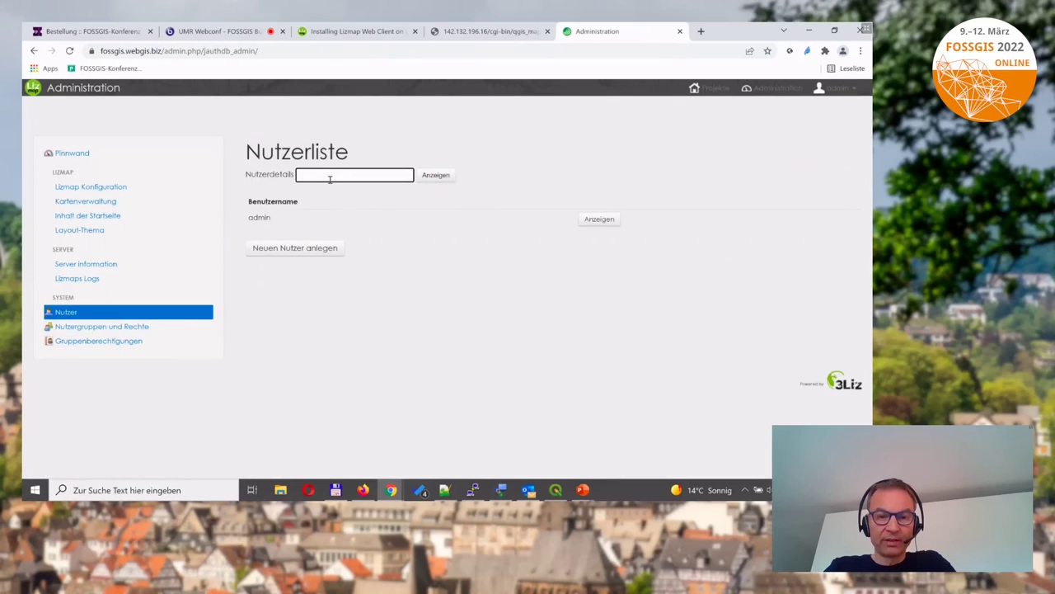
{"action": "type", "text": "fossgis"}
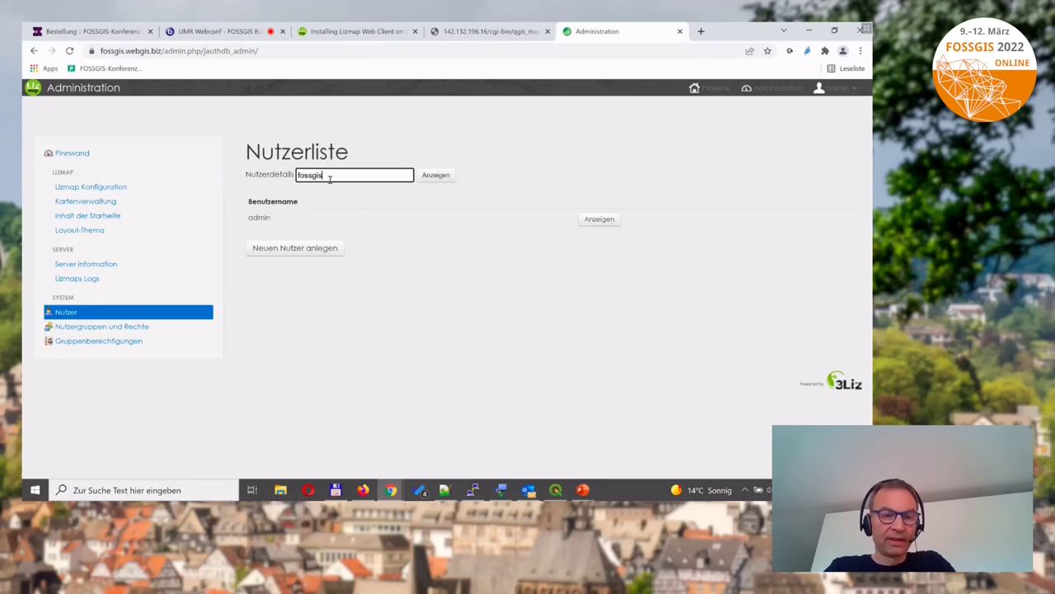
{"action": "left_click", "coordinate": [307, 248]}
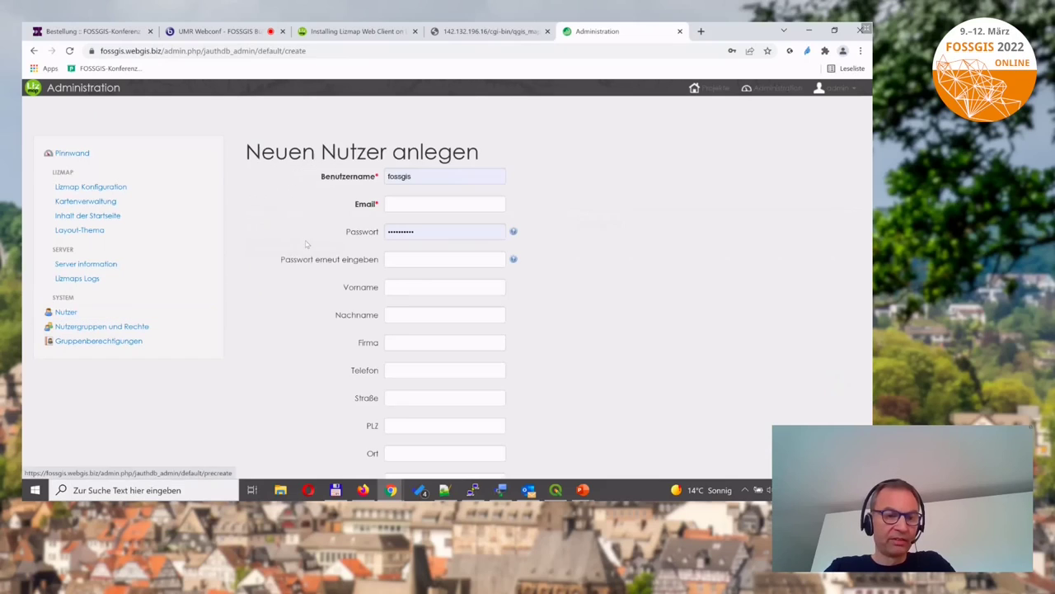
{"action": "left_click", "coordinate": [419, 205]}
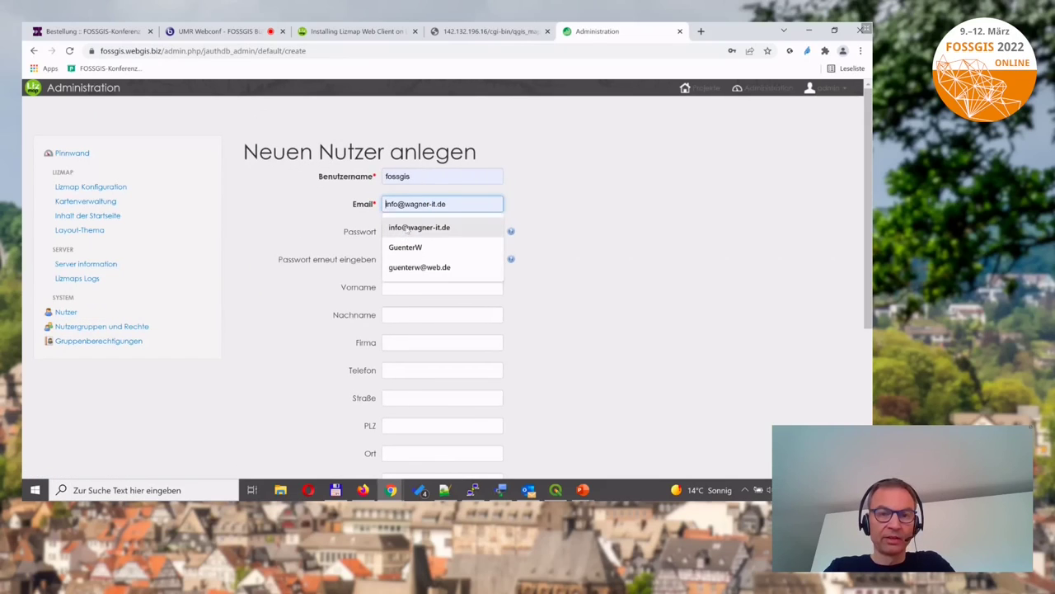
{"action": "left_click", "coordinate": [407, 229]}
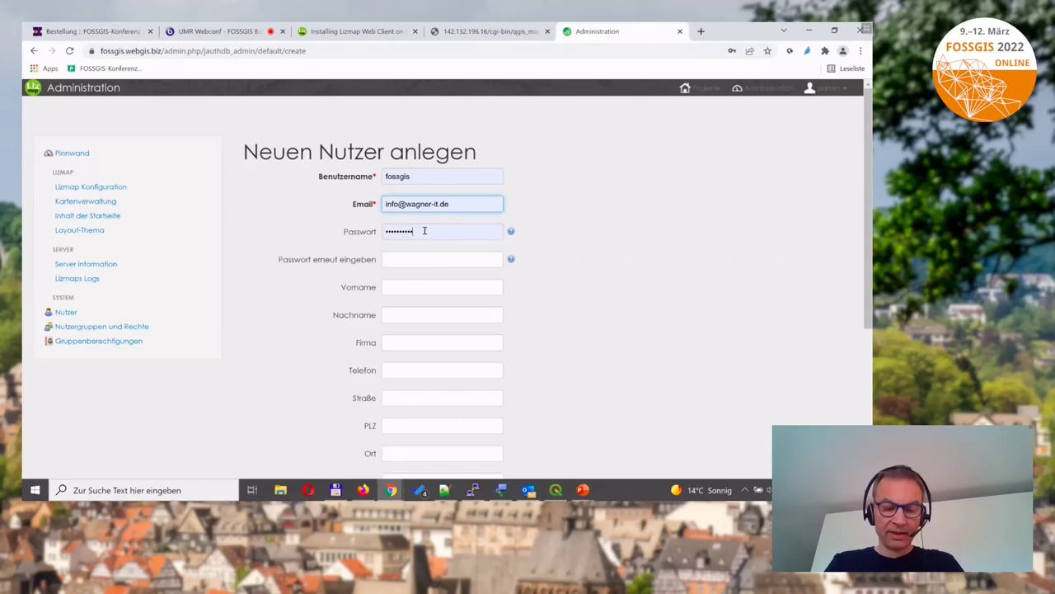
{"action": "left_click", "coordinate": [425, 231]}
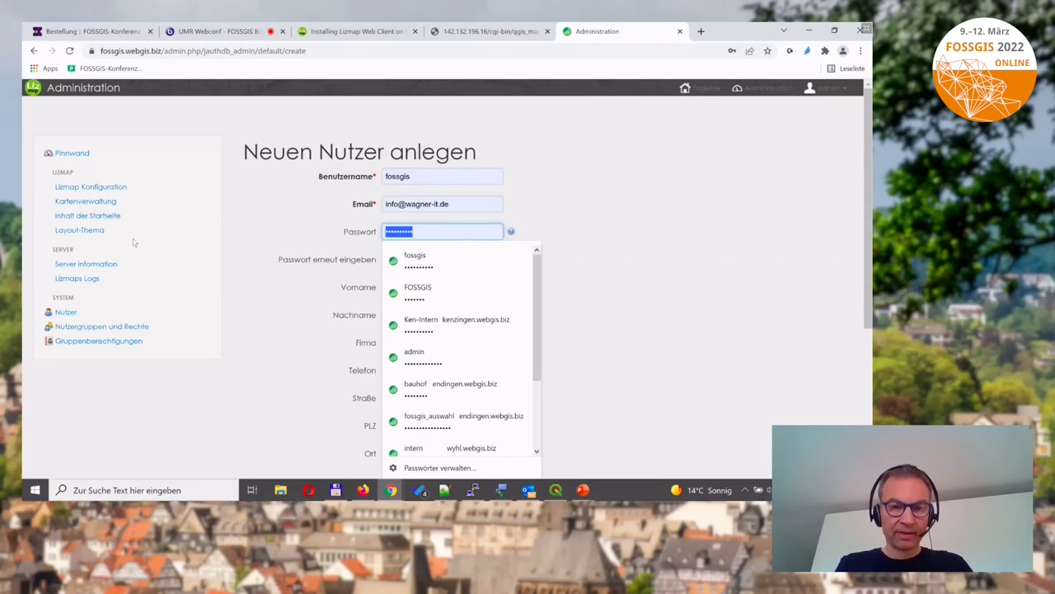
{"action": "type", "text": "fo"}
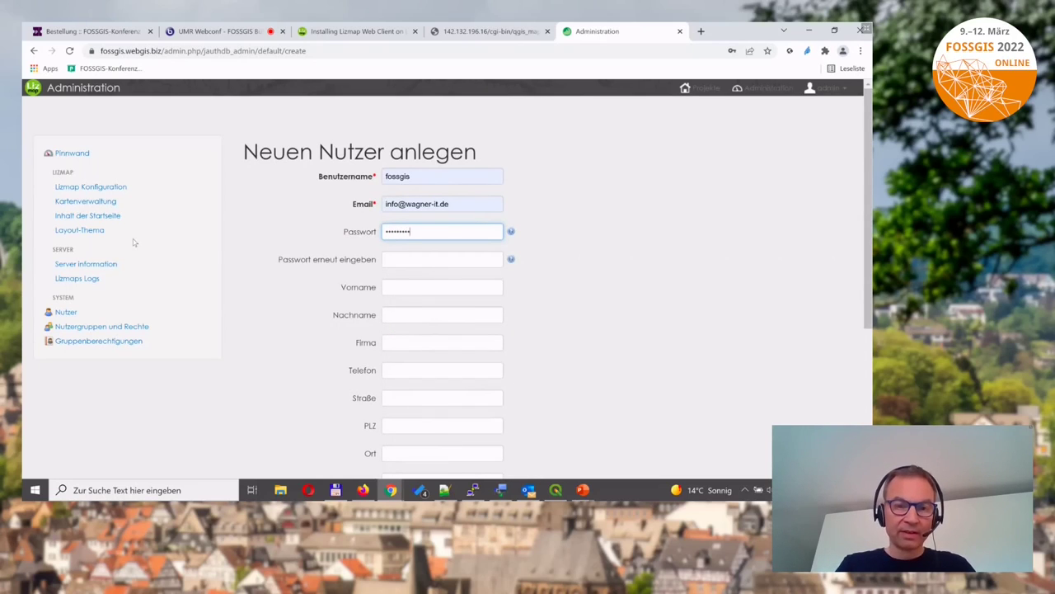
{"action": "key", "text": "Tab"}
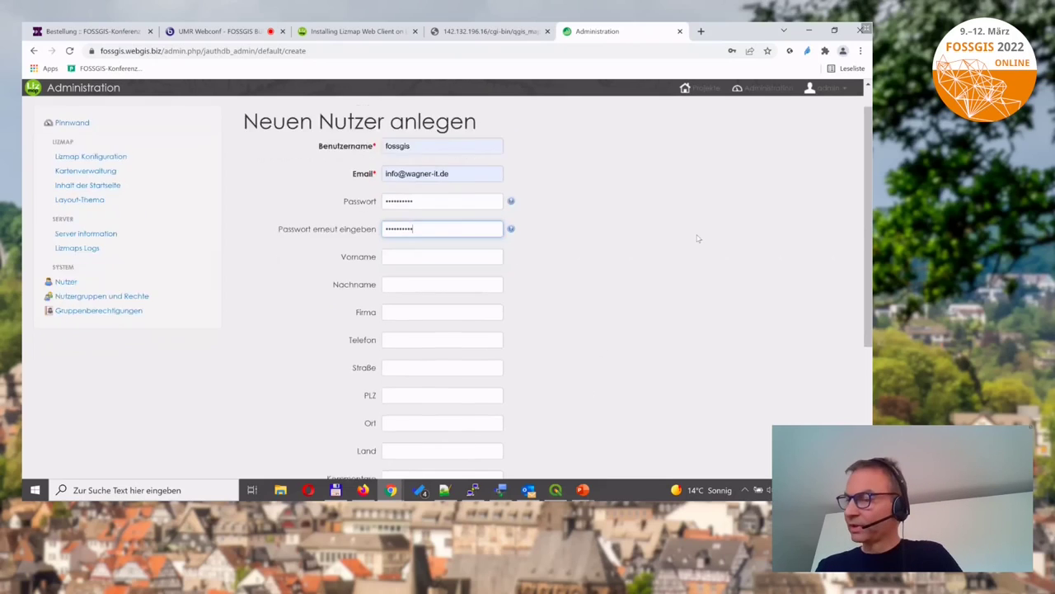
{"action": "scroll", "coordinate": [600, 350], "scroll_direction": "down", "scroll_amount": 4}
Save the fossgis user and check that it belongs to the FOSSGIS and users groups.
{"action": "left_click", "coordinate": [367, 357]}
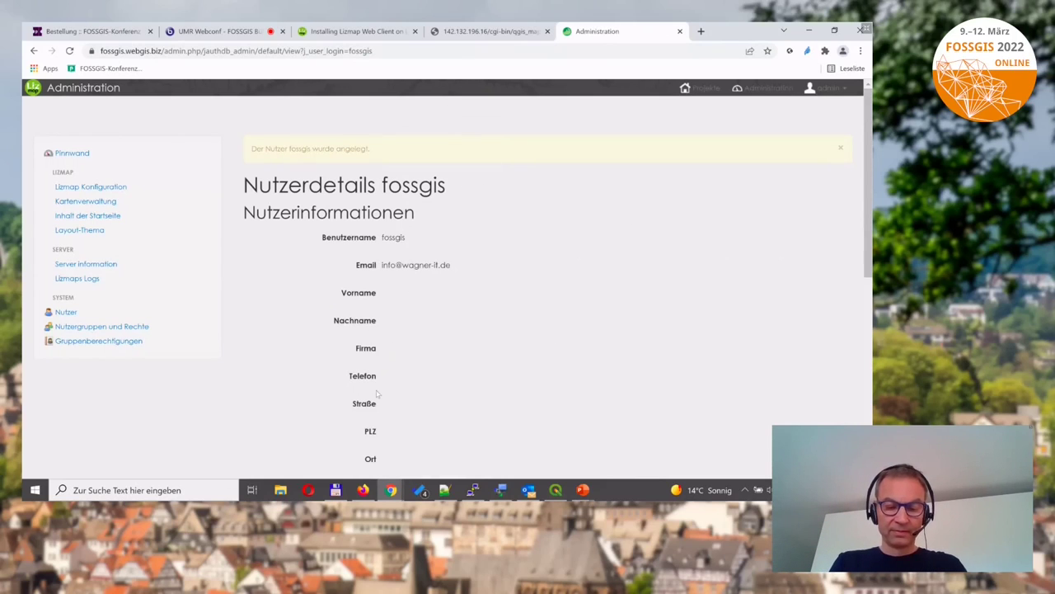
{"action": "scroll", "coordinate": [555, 323], "scroll_direction": "down", "scroll_amount": 1}
{"action": "scroll", "coordinate": [555, 323], "scroll_direction": "down", "scroll_amount": 2}
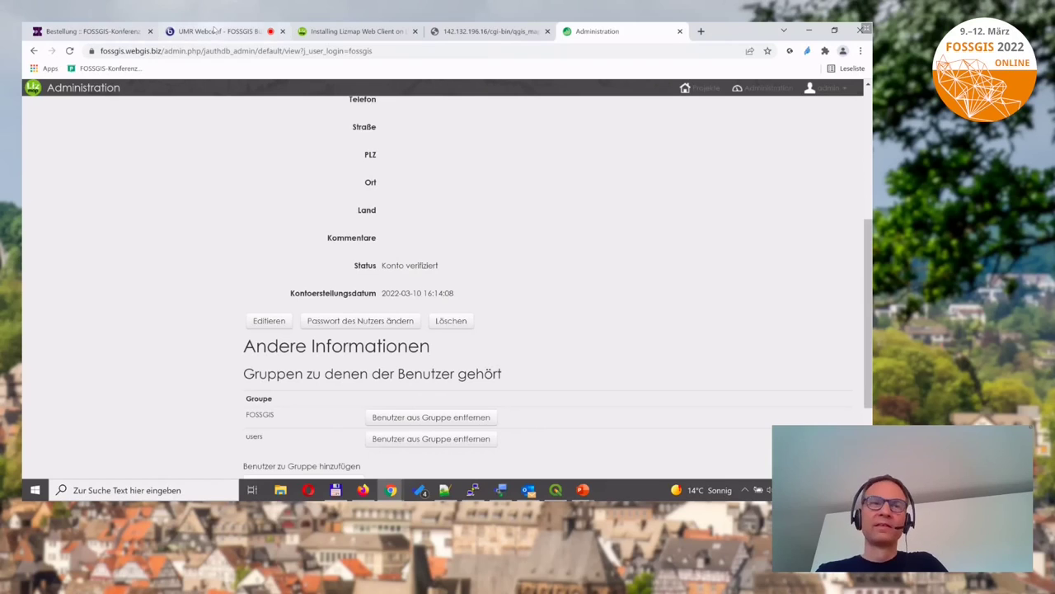
{"action": "left_click", "coordinate": [216, 31]}
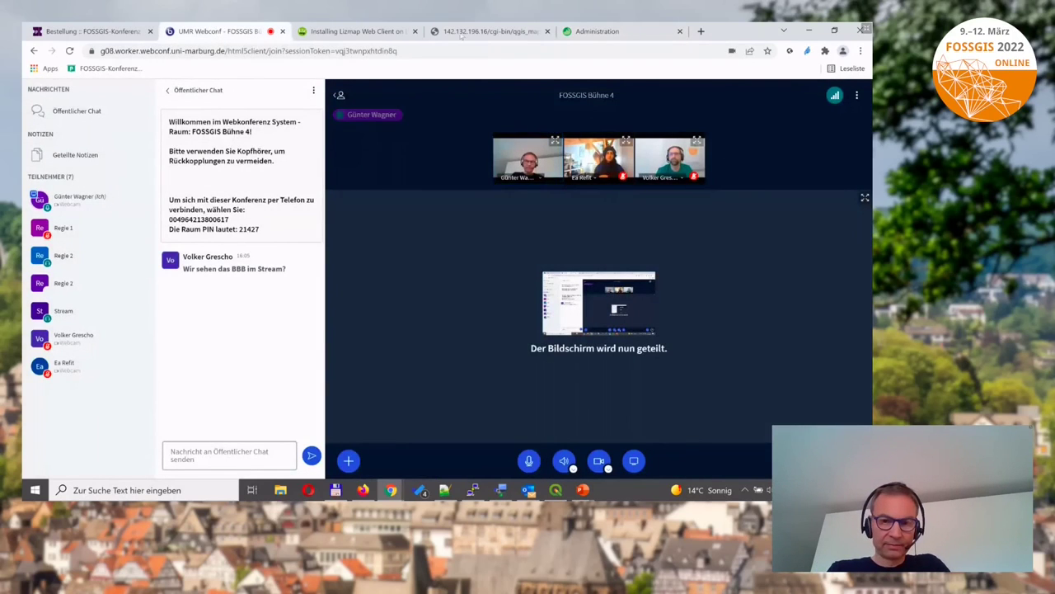
{"action": "left_click", "coordinate": [562, 35]}
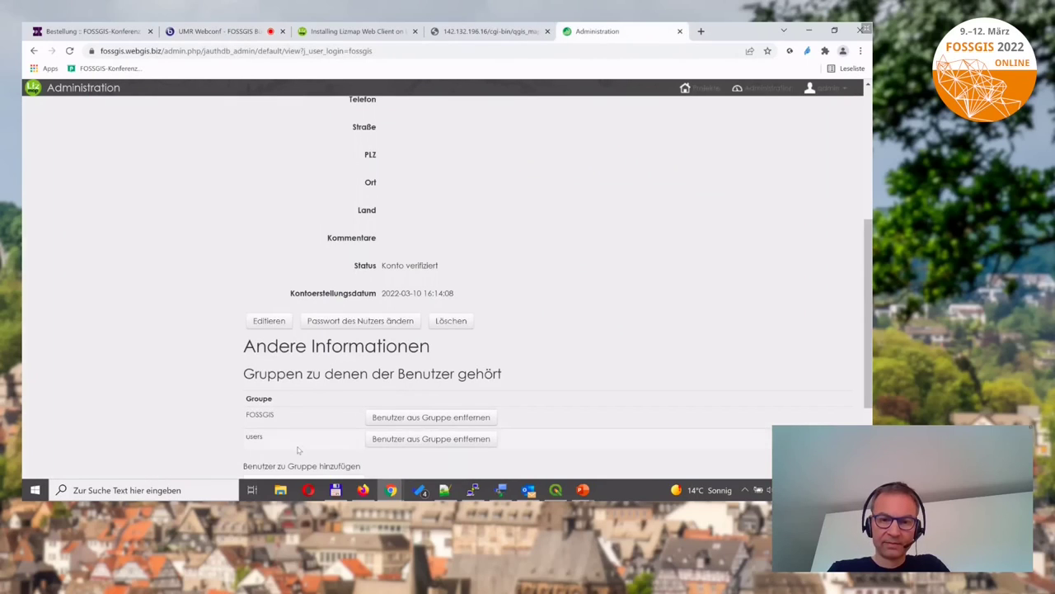
{"action": "scroll", "coordinate": [518, 251], "scroll_direction": "down", "scroll_amount": 2}
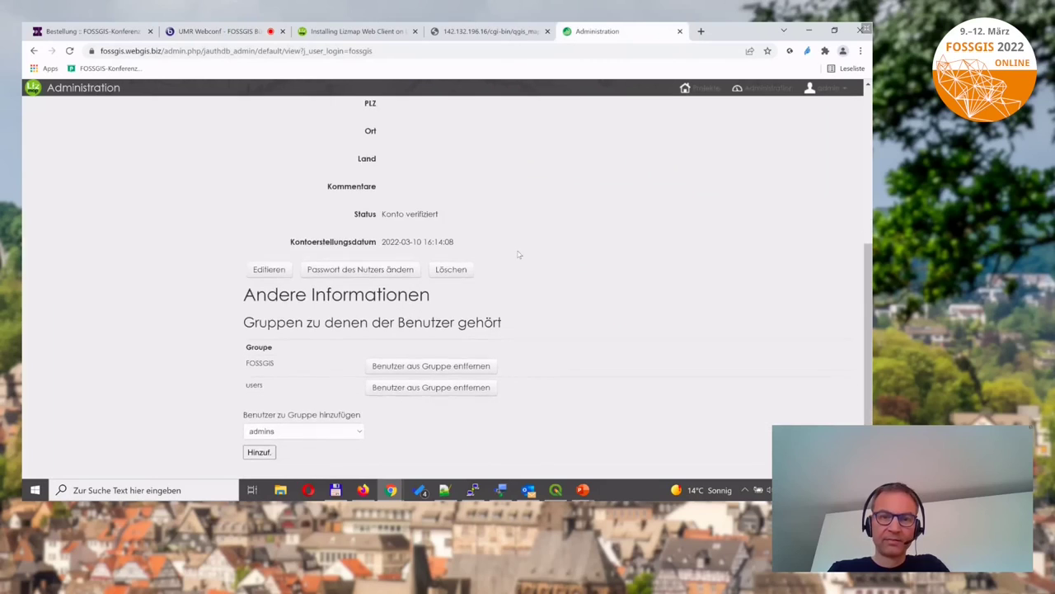
{"action": "scroll", "coordinate": [518, 254], "scroll_direction": "up", "scroll_amount": 5}
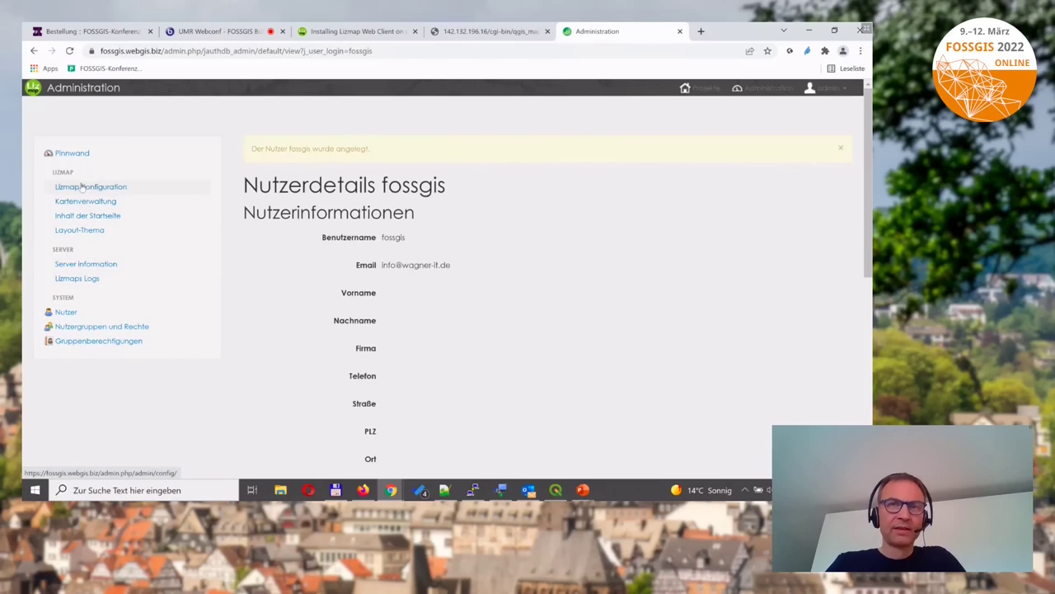
Go to Lizmap Konfiguration and put the general configuration into edit mode.
{"action": "left_click", "coordinate": [87, 189]}
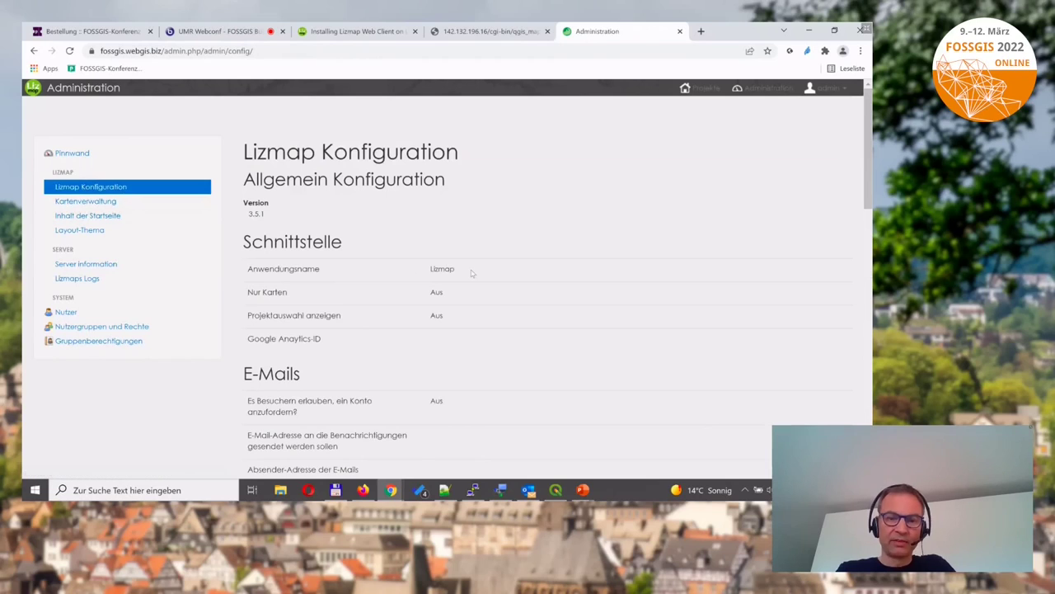
{"action": "scroll", "coordinate": [471, 270], "scroll_direction": "down", "scroll_amount": 1}
{"action": "scroll", "coordinate": [472, 273], "scroll_direction": "down", "scroll_amount": 1}
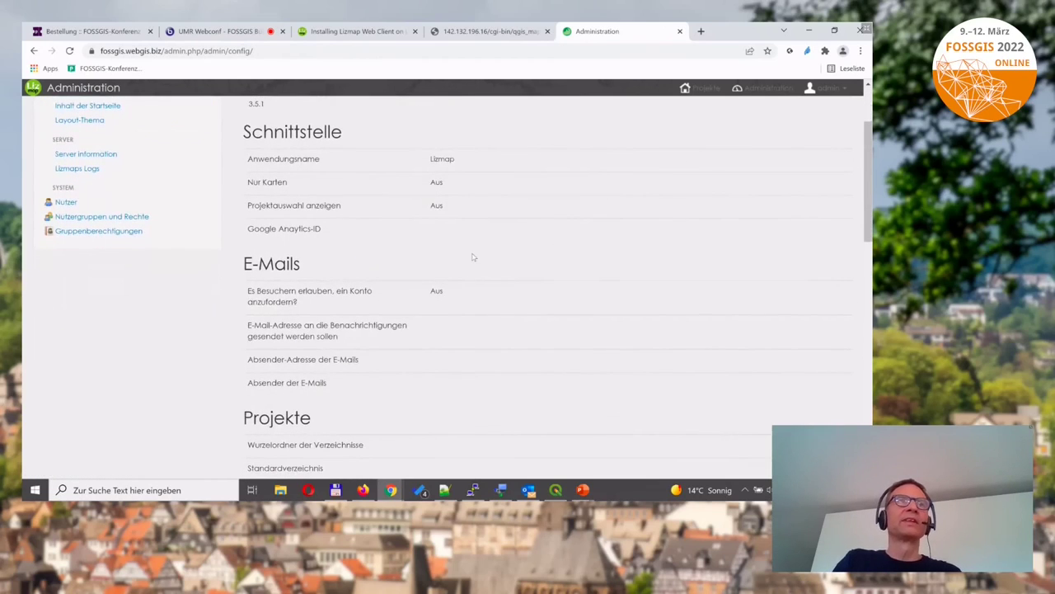
{"action": "scroll", "coordinate": [470, 255], "scroll_direction": "up", "scroll_amount": 2}
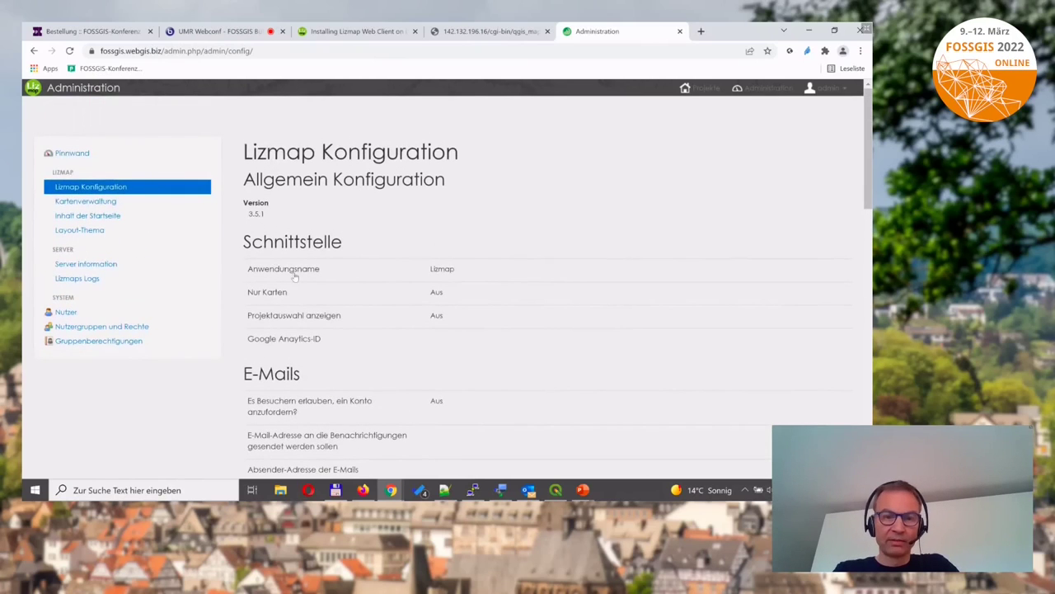
{"action": "scroll", "coordinate": [328, 376], "scroll_direction": "down", "scroll_amount": 10}
{"action": "scroll", "coordinate": [328, 375], "scroll_direction": "down", "scroll_amount": 3}
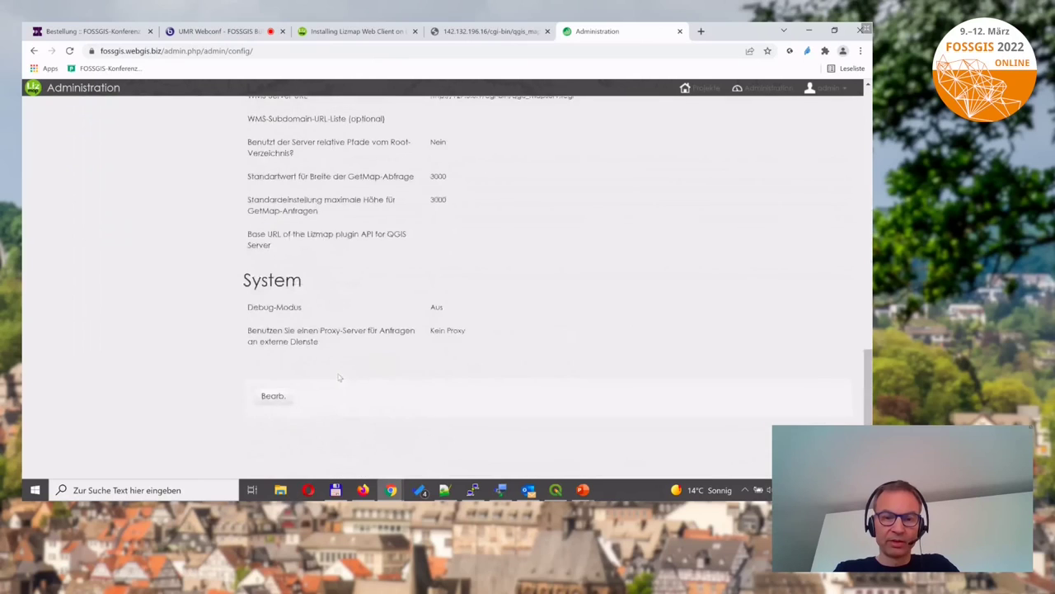
{"action": "left_click", "coordinate": [274, 390]}
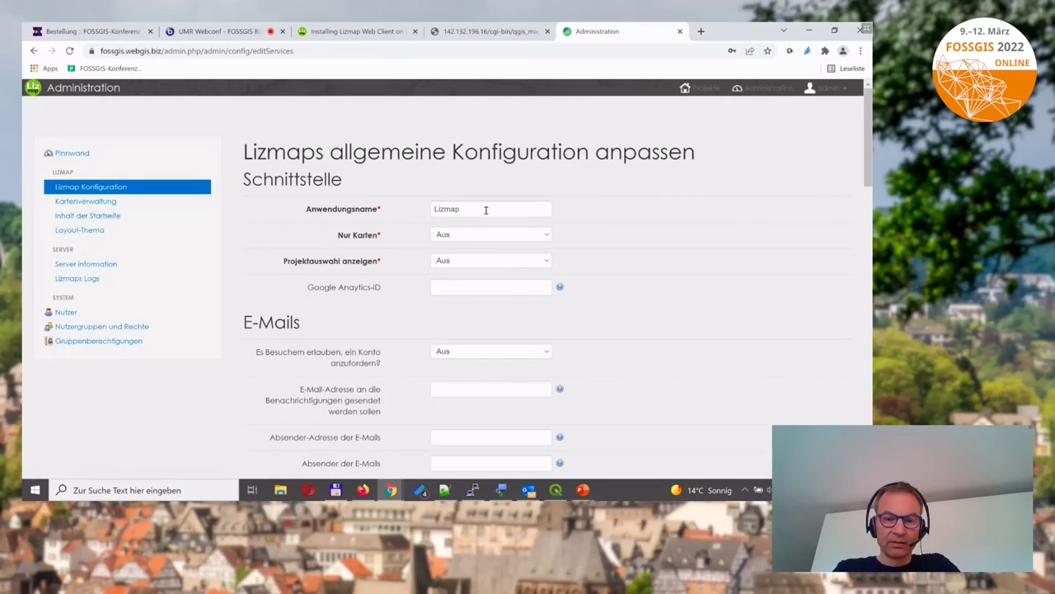
Replace the Anwendungsname 'Lizmap' with 'Demo FOSSGIS' in the configuration form.
{"action": "left_click_drag", "start_coordinate": [478, 210], "coordinate": [410, 213]}
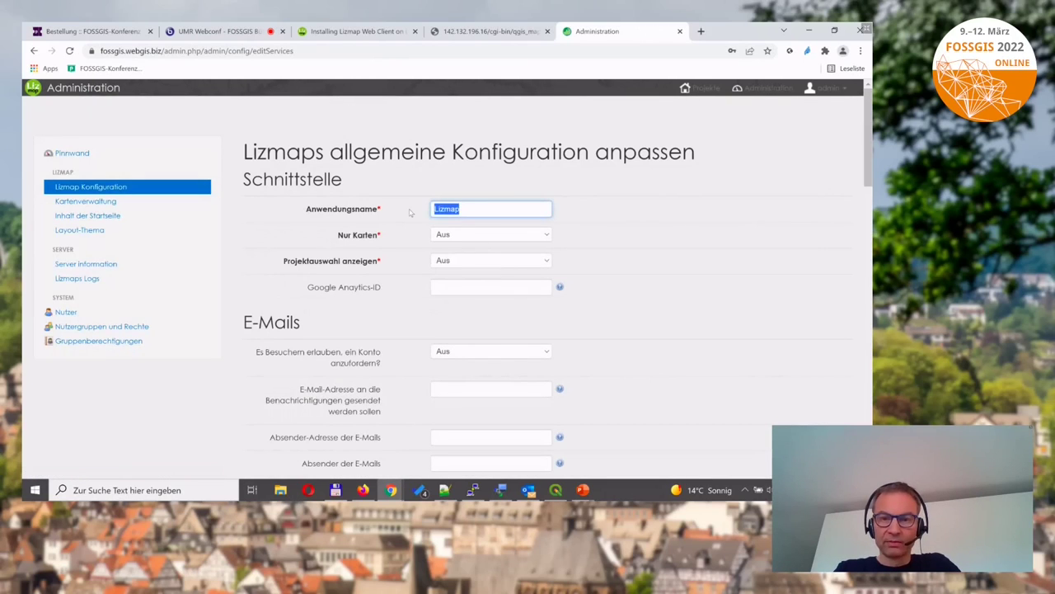
{"action": "type", "text": "Demo"}
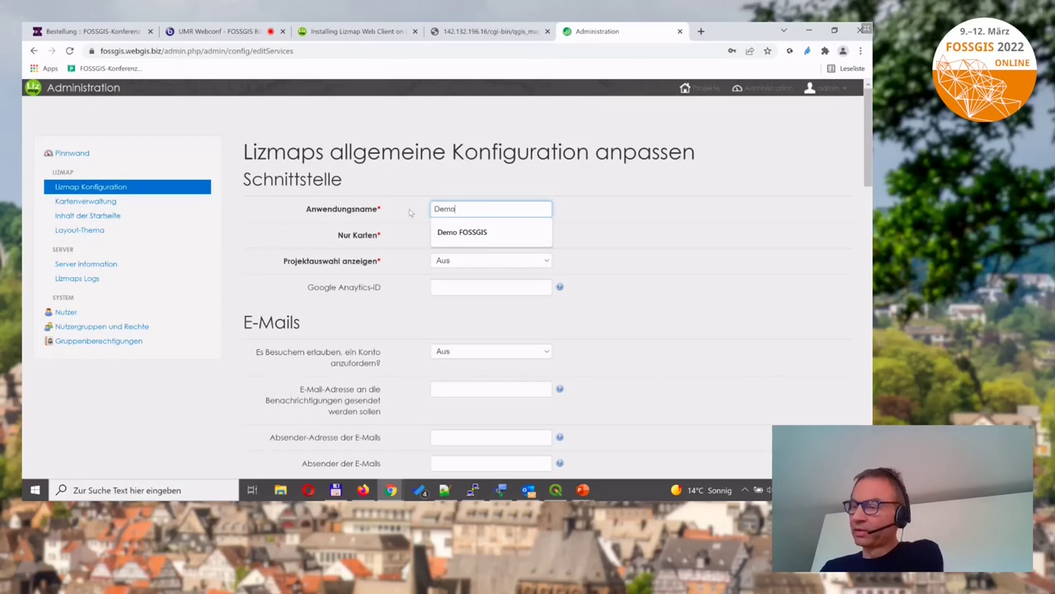
{"action": "type", "text": " FOSSGI"}
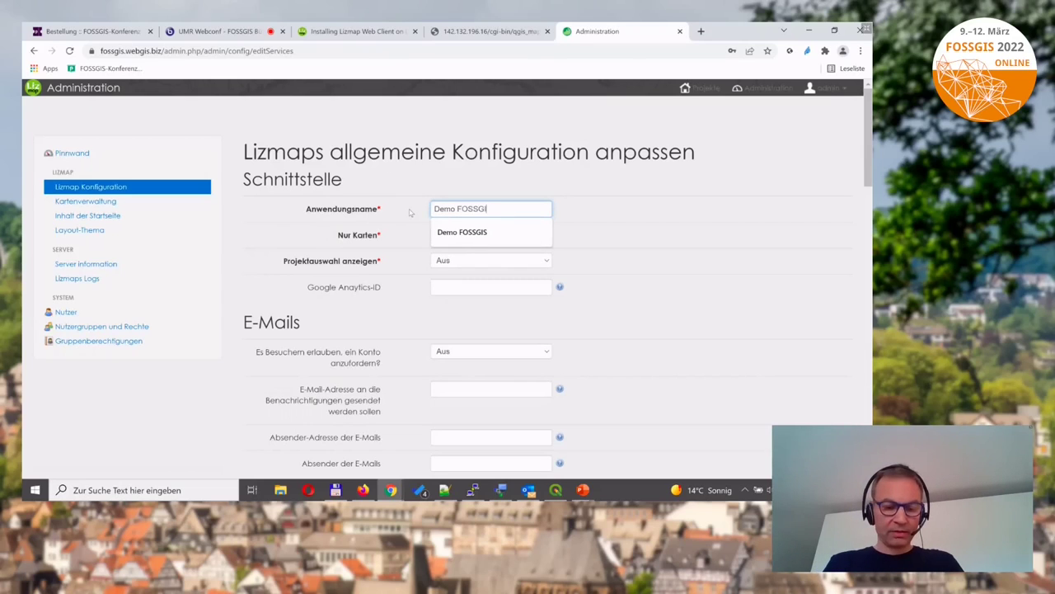
{"action": "type", "text": "S"}
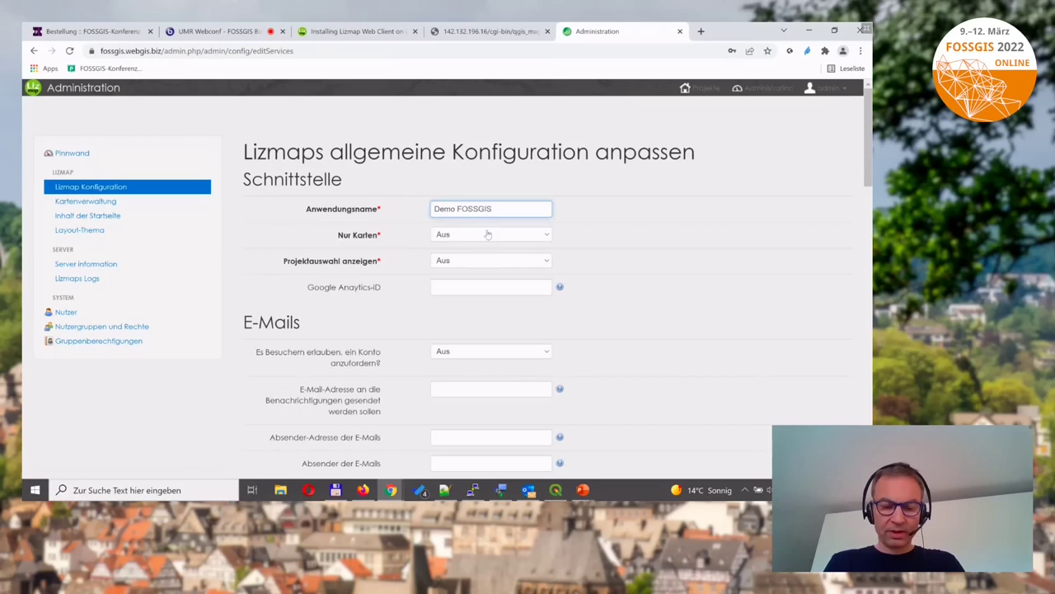
{"action": "scroll", "coordinate": [853, 418], "scroll_direction": "down", "scroll_amount": 5}
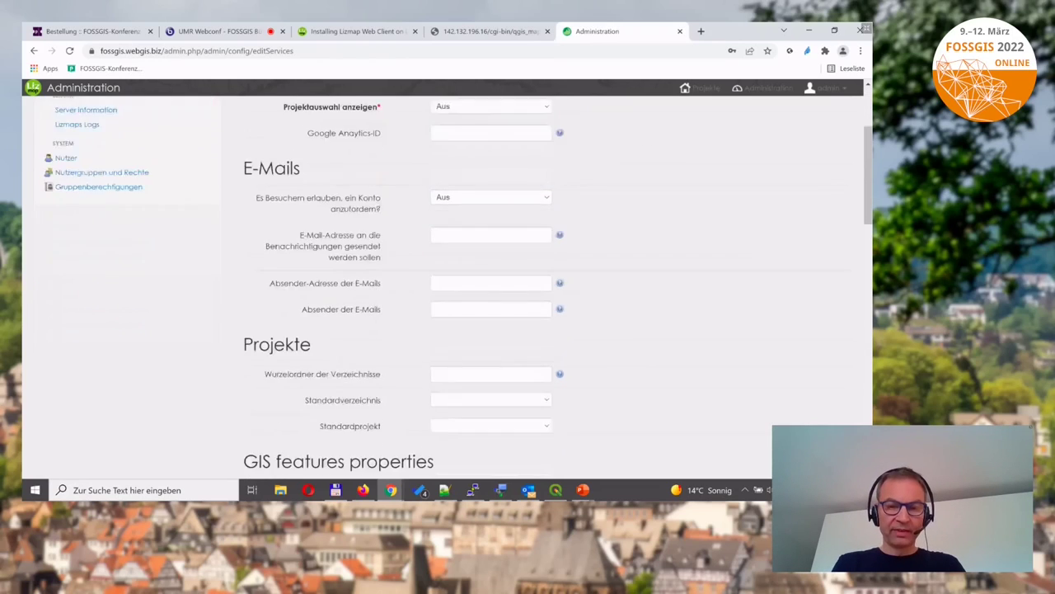
{"action": "scroll", "coordinate": [711, 461], "scroll_direction": "down", "scroll_amount": 1}
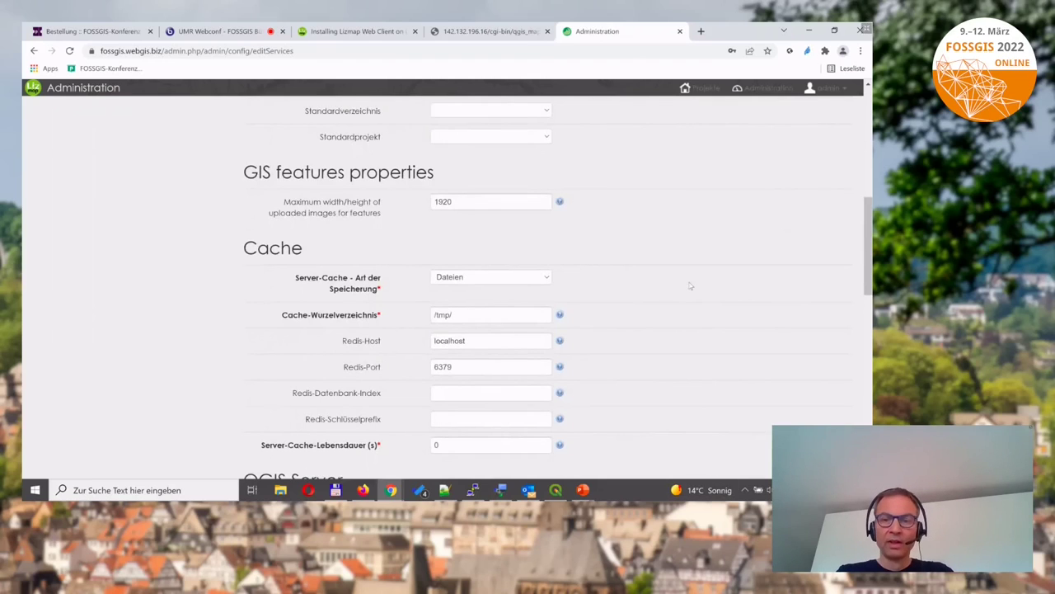
{"action": "scroll", "coordinate": [692, 287], "scroll_direction": "down", "scroll_amount": 3}
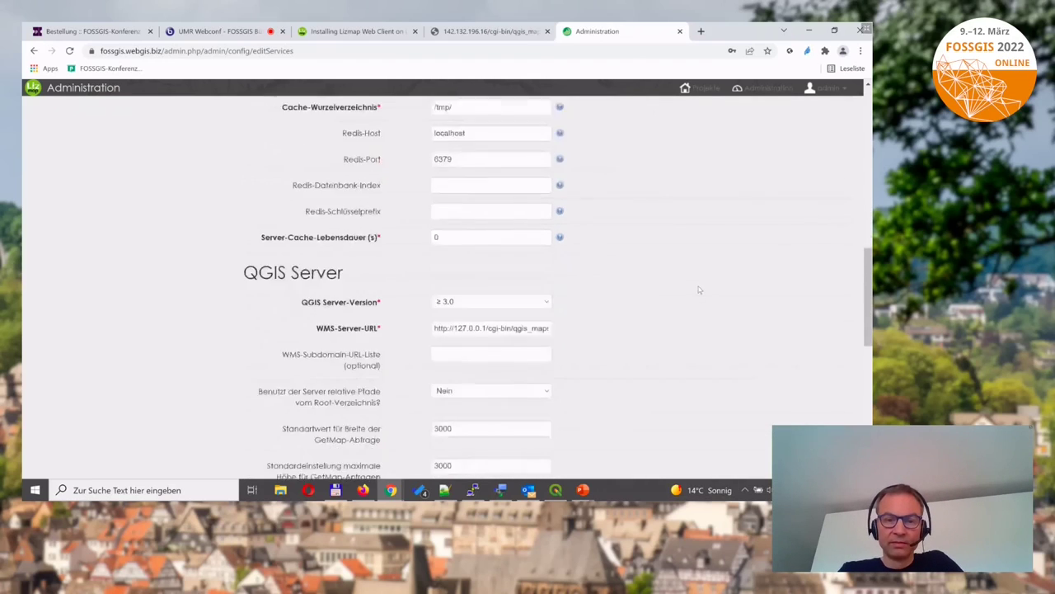
{"action": "scroll", "coordinate": [699, 290], "scroll_direction": "down", "scroll_amount": 1}
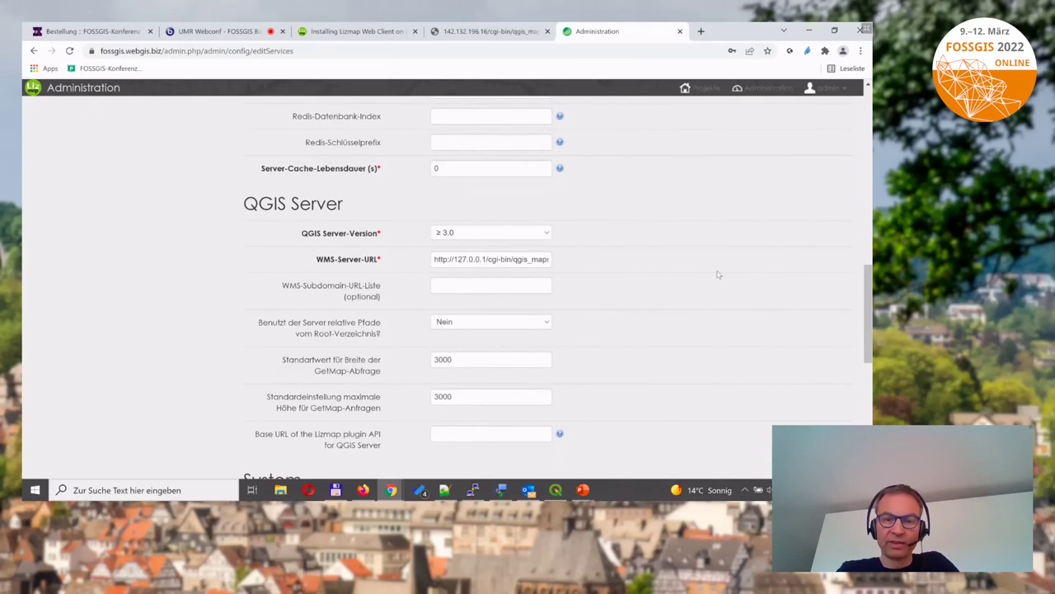
{"action": "scroll", "coordinate": [715, 281], "scroll_direction": "down", "scroll_amount": 1}
{"action": "scroll", "coordinate": [715, 281], "scroll_direction": "down", "scroll_amount": 5}
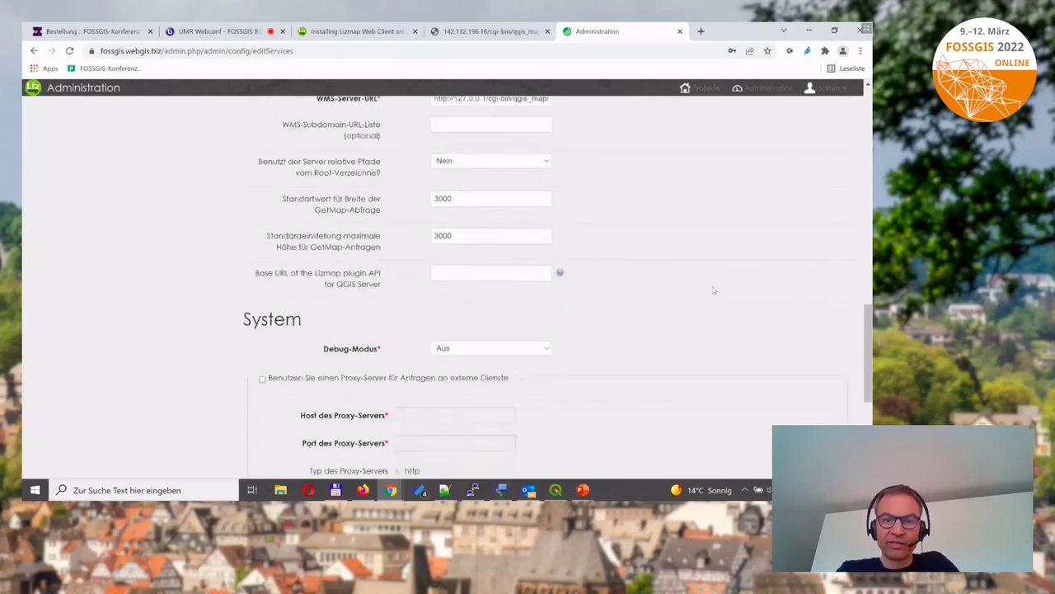
{"action": "scroll", "coordinate": [714, 291], "scroll_direction": "down", "scroll_amount": 3}
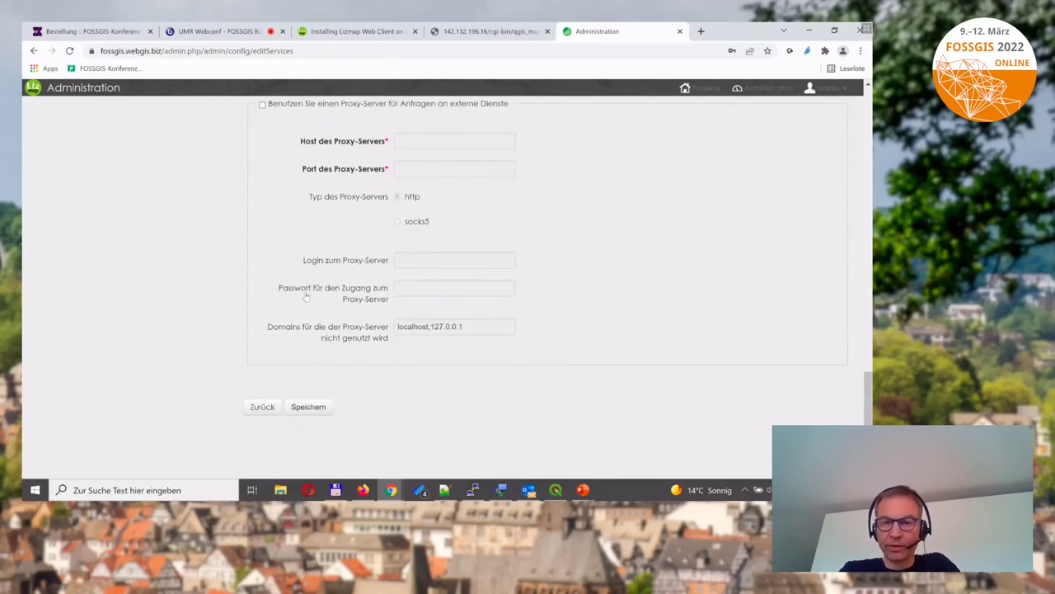
Enter the sender e-mail address flagged as missing, then save the configuration again.
{"action": "left_click", "coordinate": [308, 407]}
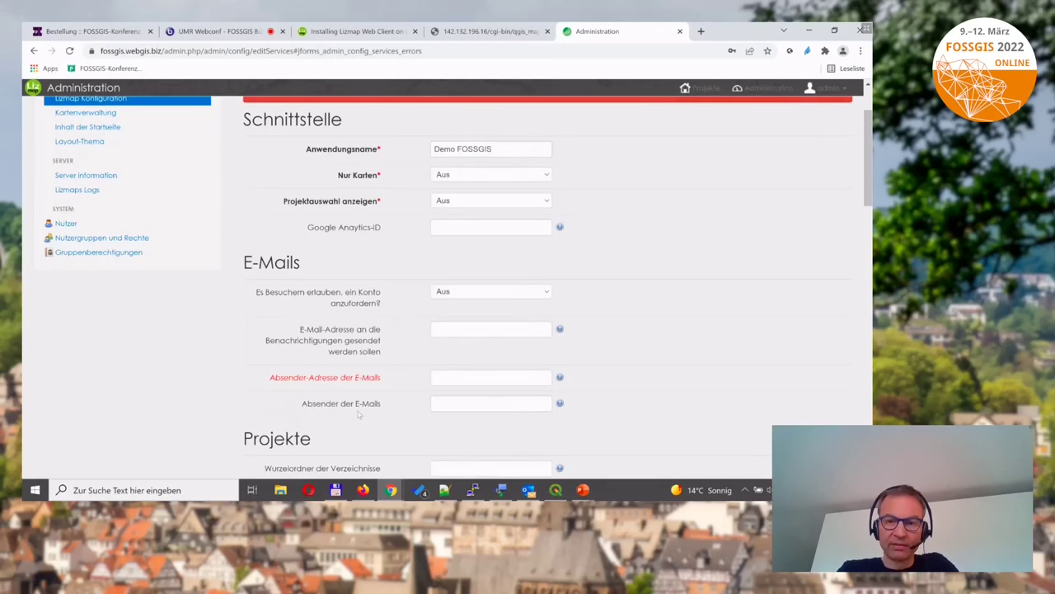
{"action": "left_click", "coordinate": [467, 377]}
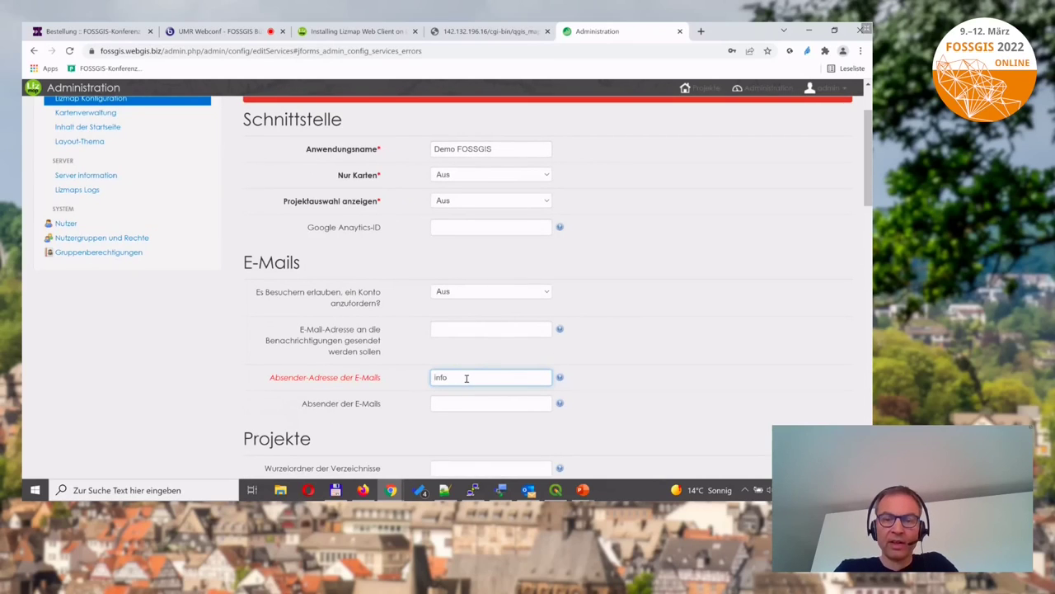
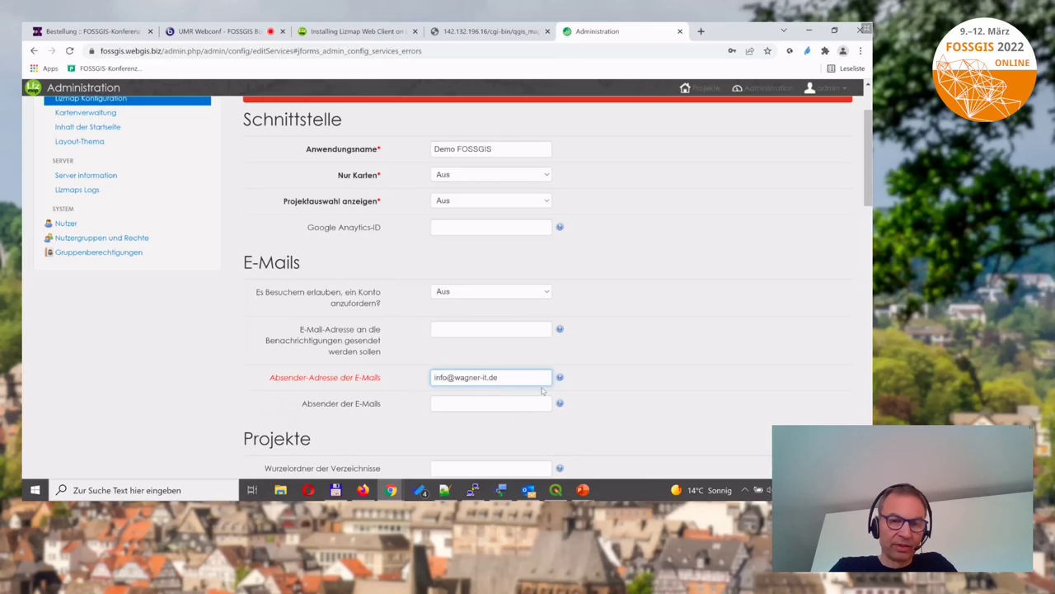
{"action": "scroll", "coordinate": [718, 299], "scroll_direction": "down", "scroll_amount": 3}
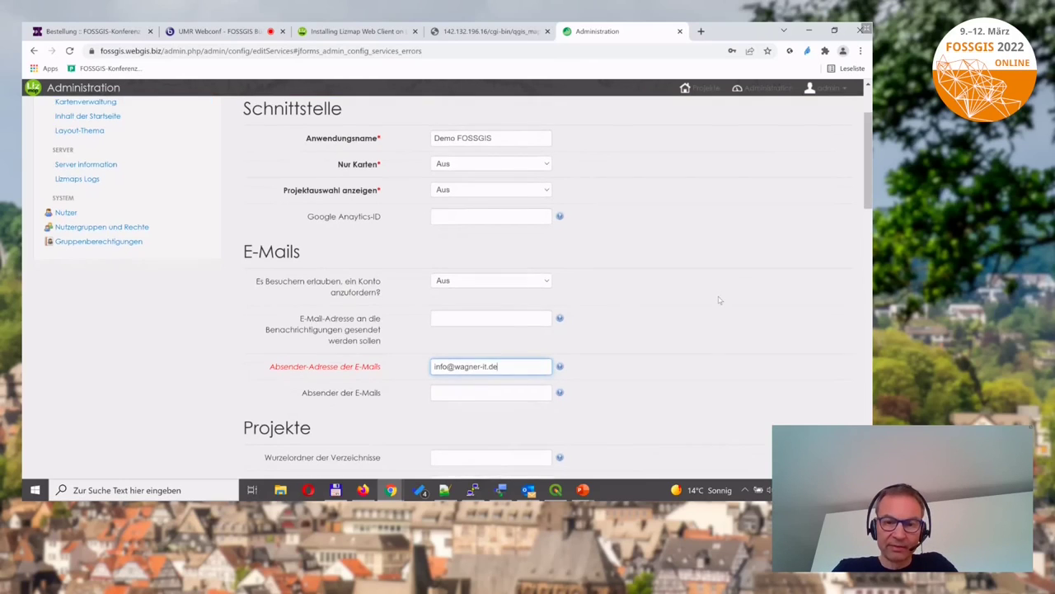
{"action": "scroll", "coordinate": [718, 299], "scroll_direction": "down", "scroll_amount": 4}
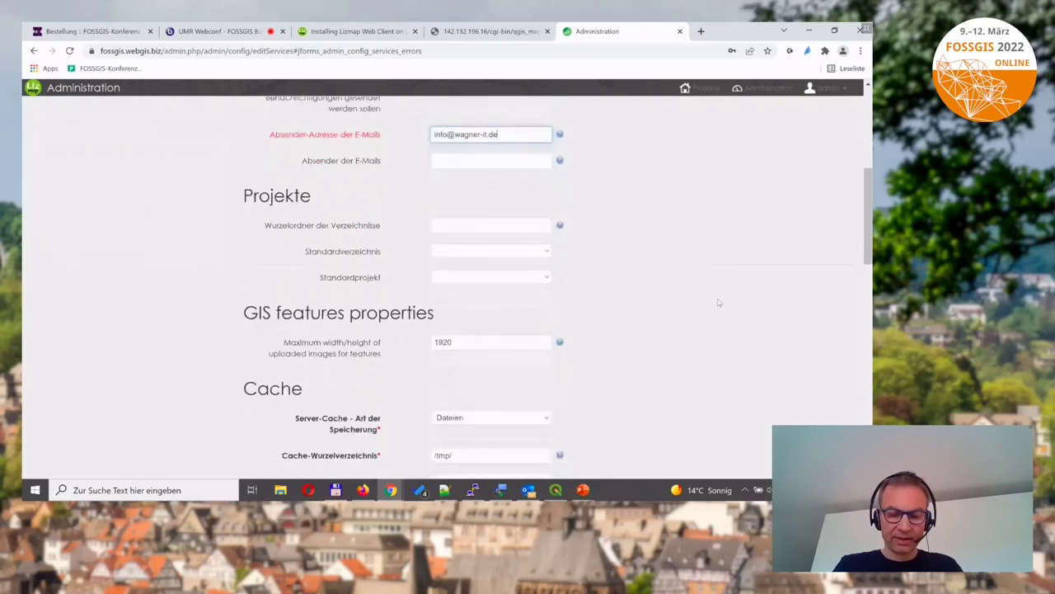
{"action": "scroll", "coordinate": [718, 300], "scroll_direction": "down", "scroll_amount": 10}
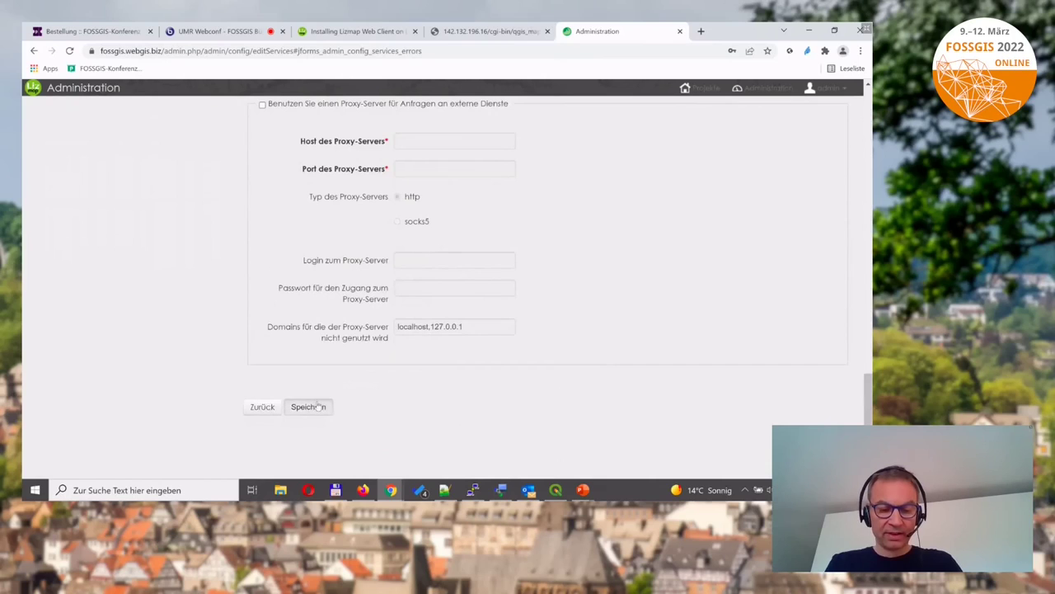
{"action": "left_click", "coordinate": [305, 407]}
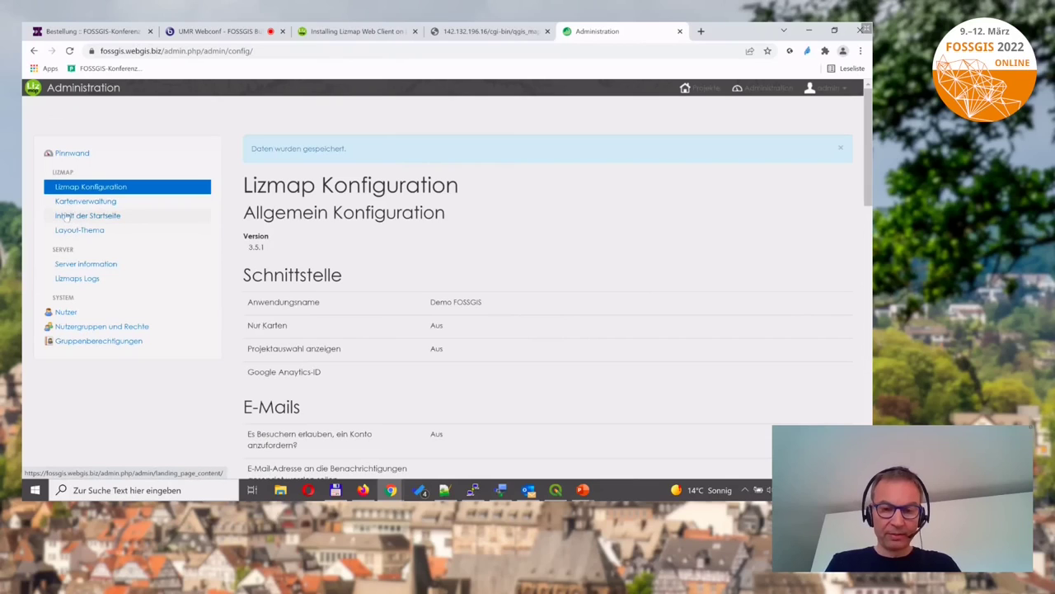
Browse Inhalt der Startseite, Layout-Thema, Server Information and Lizmaps Logs, then go to Kartenverwaltung.
{"action": "left_click", "coordinate": [61, 217]}
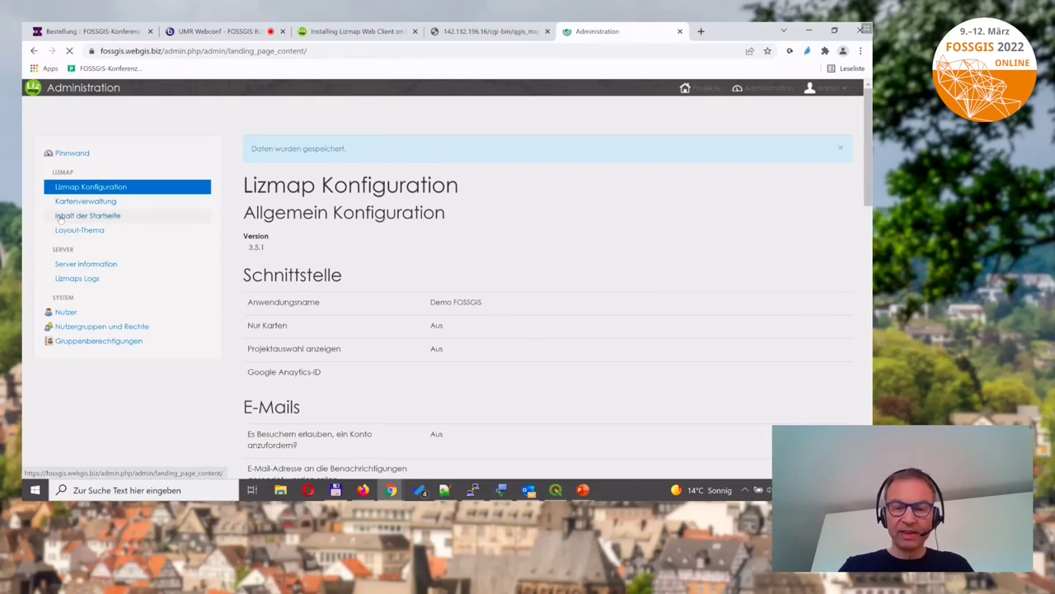
{"action": "left_click", "coordinate": [71, 235]}
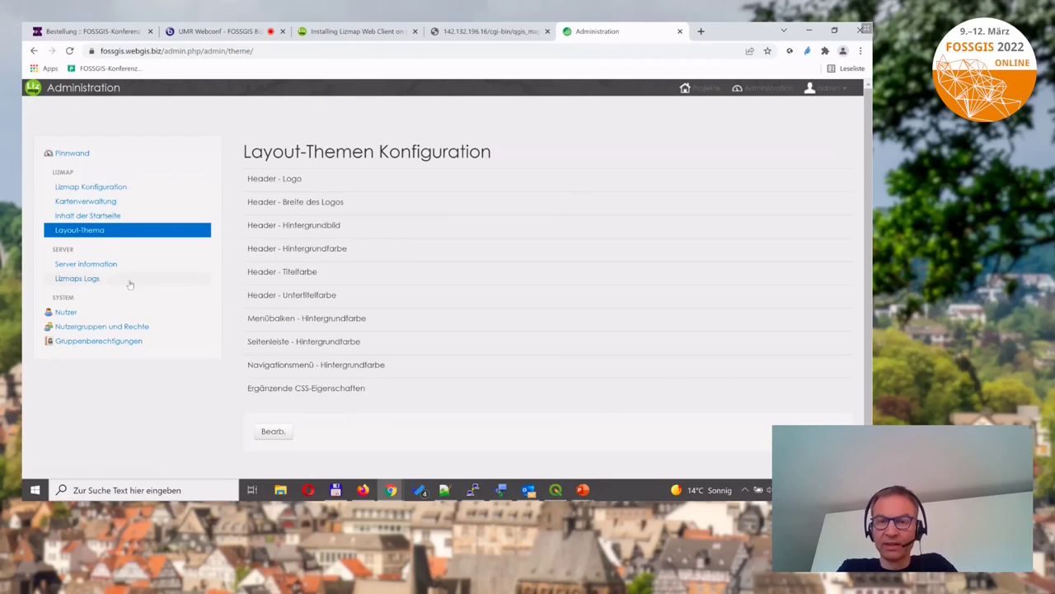
{"action": "left_click", "coordinate": [85, 263]}
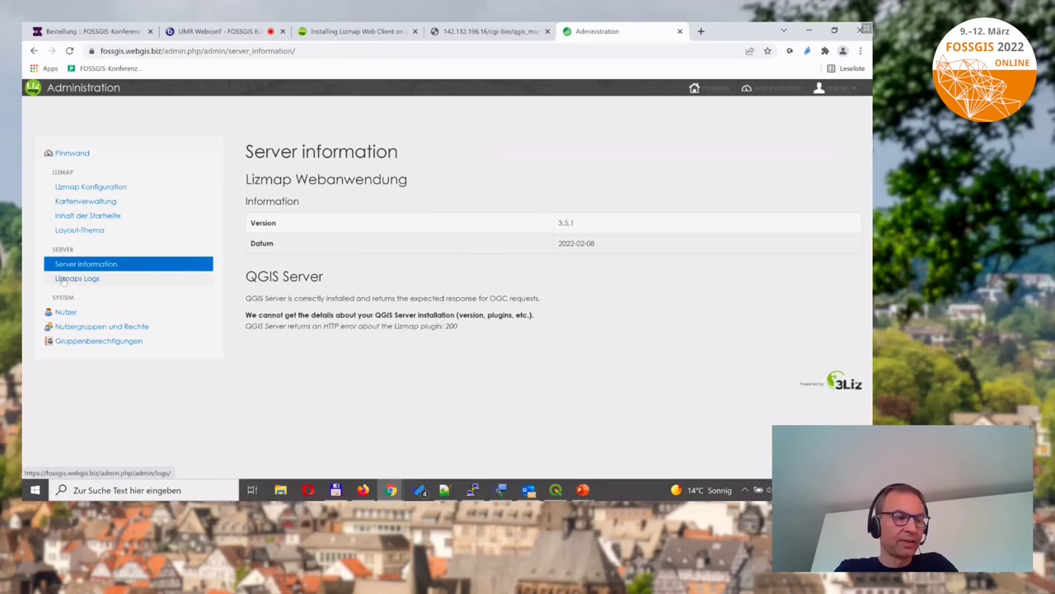
{"action": "left_click", "coordinate": [63, 280]}
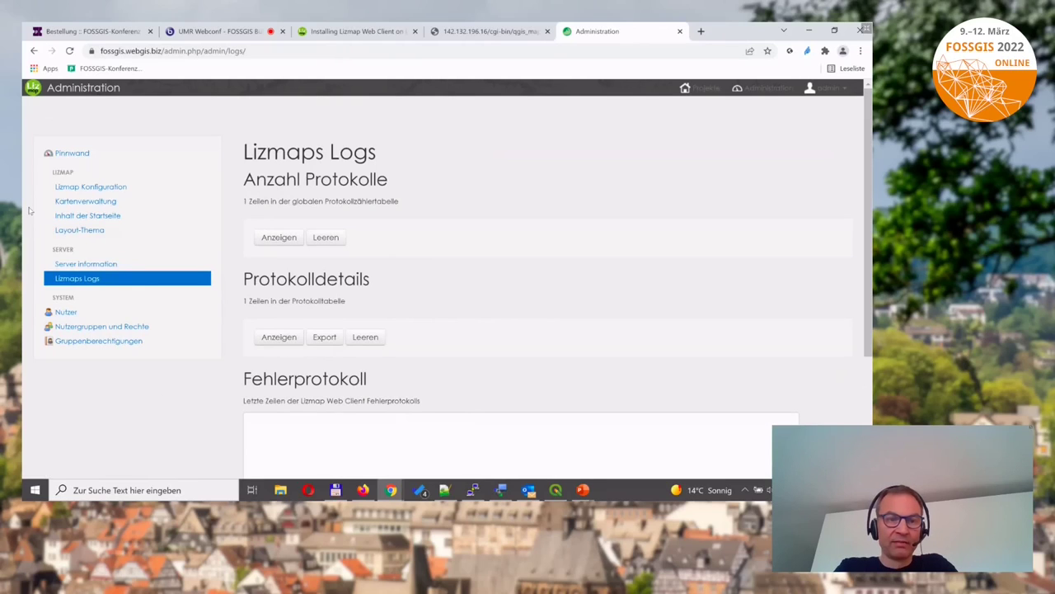
{"action": "left_click", "coordinate": [80, 201]}
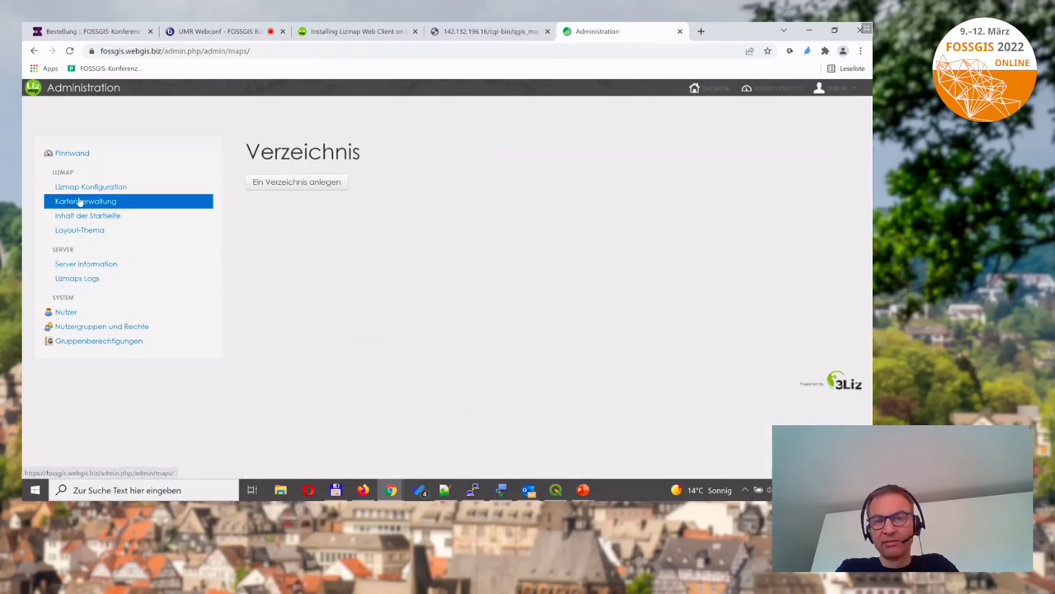
Start a new repository with ID 1, label 'FOSSGIS Demo-Projekt' and path /var/www/lm_fossgis/lizmap/install/fossgis.
{"action": "left_click", "coordinate": [287, 184]}
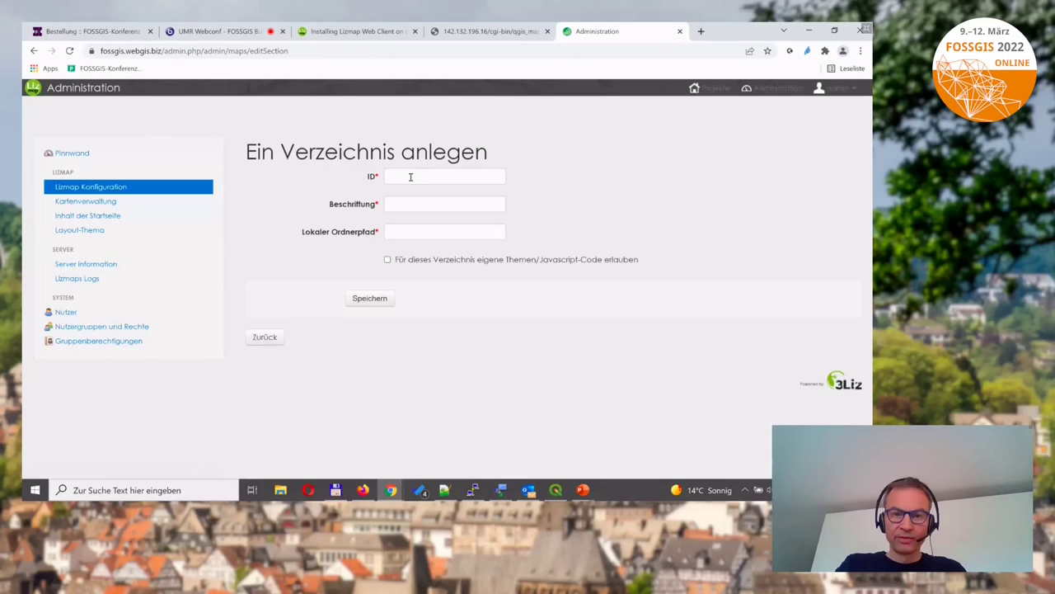
{"action": "left_click", "coordinate": [410, 175]}
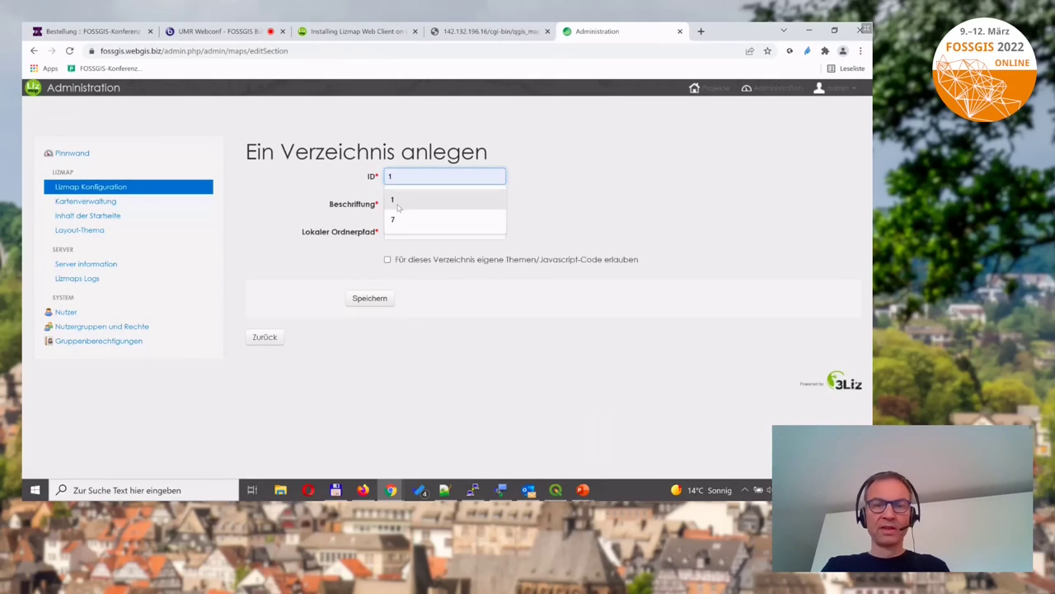
{"action": "left_click", "coordinate": [401, 203]}
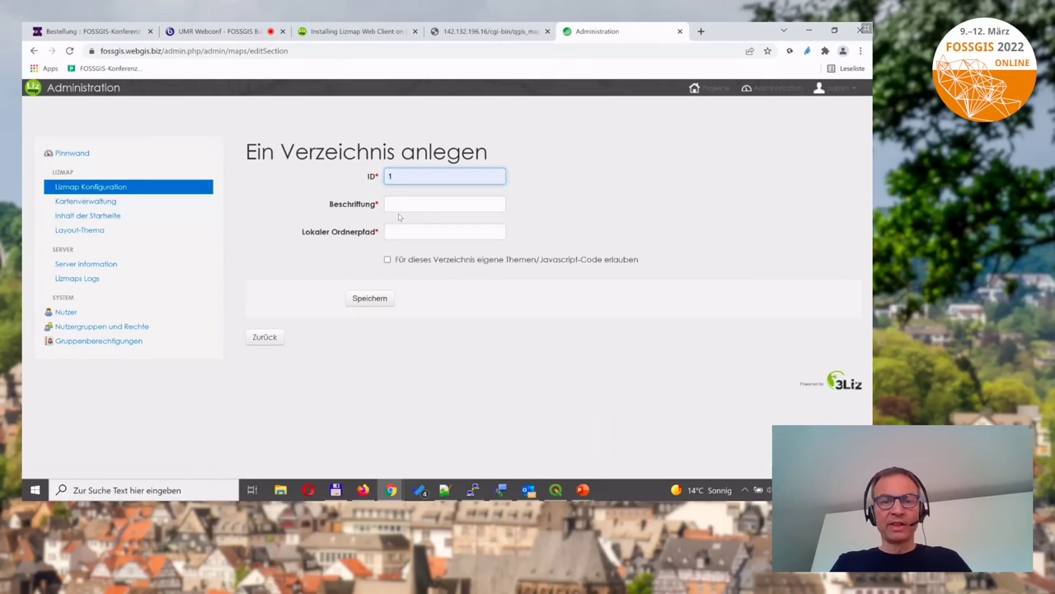
{"action": "left_click", "coordinate": [400, 205]}
{"action": "left_click", "coordinate": [420, 229]}
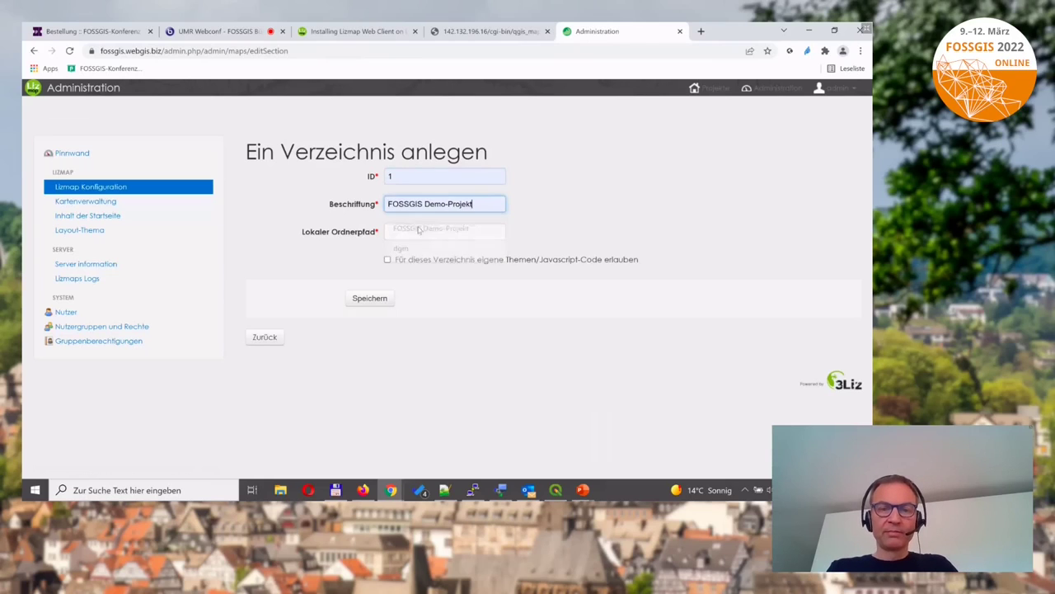
{"action": "left_click", "coordinate": [408, 231]}
{"action": "left_click", "coordinate": [416, 261]}
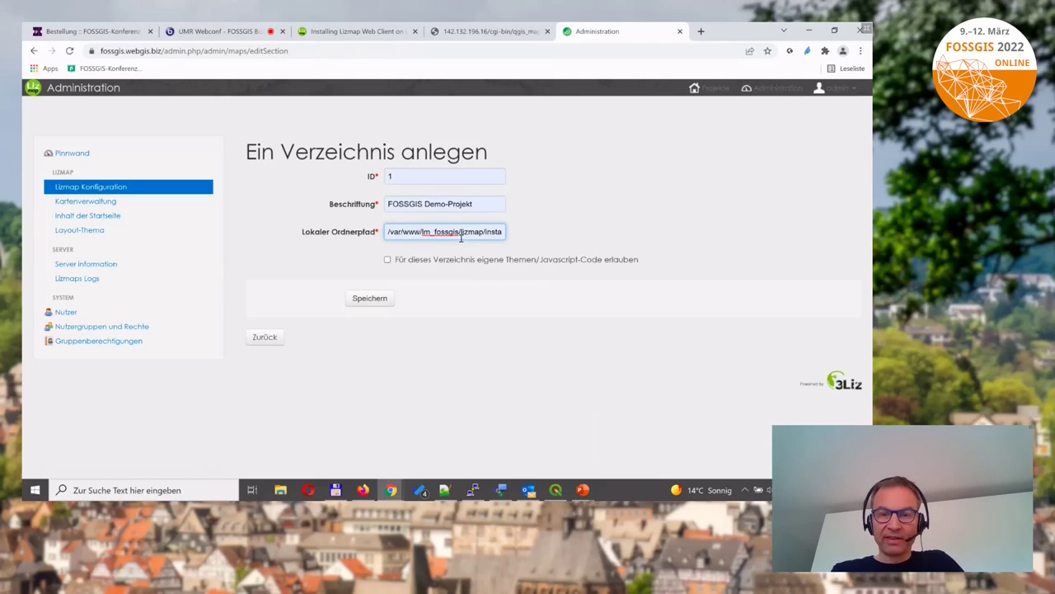
{"action": "left_click", "coordinate": [488, 234]}
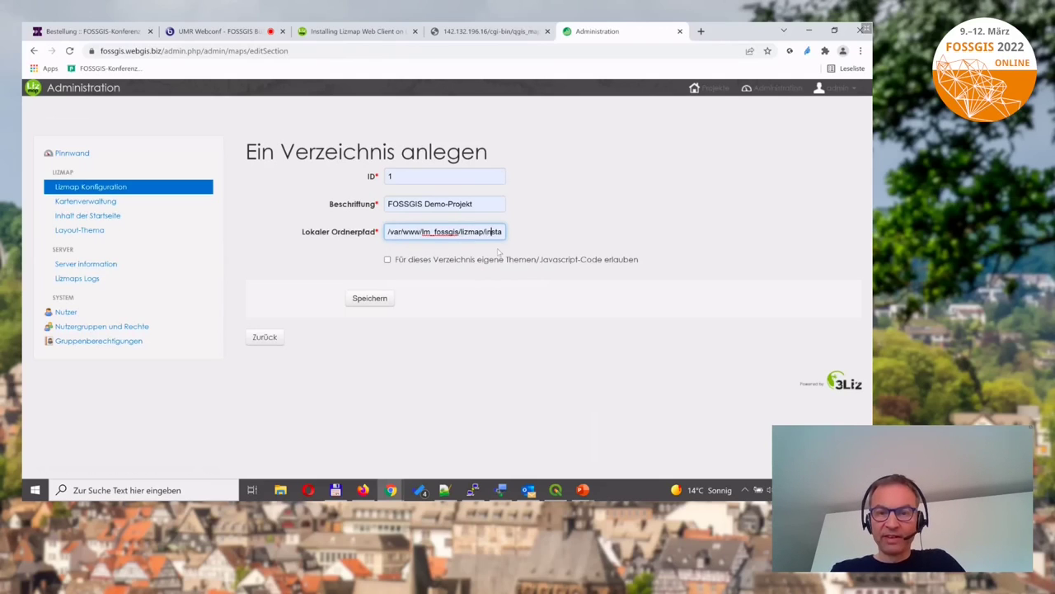
{"action": "key", "text": "End"}
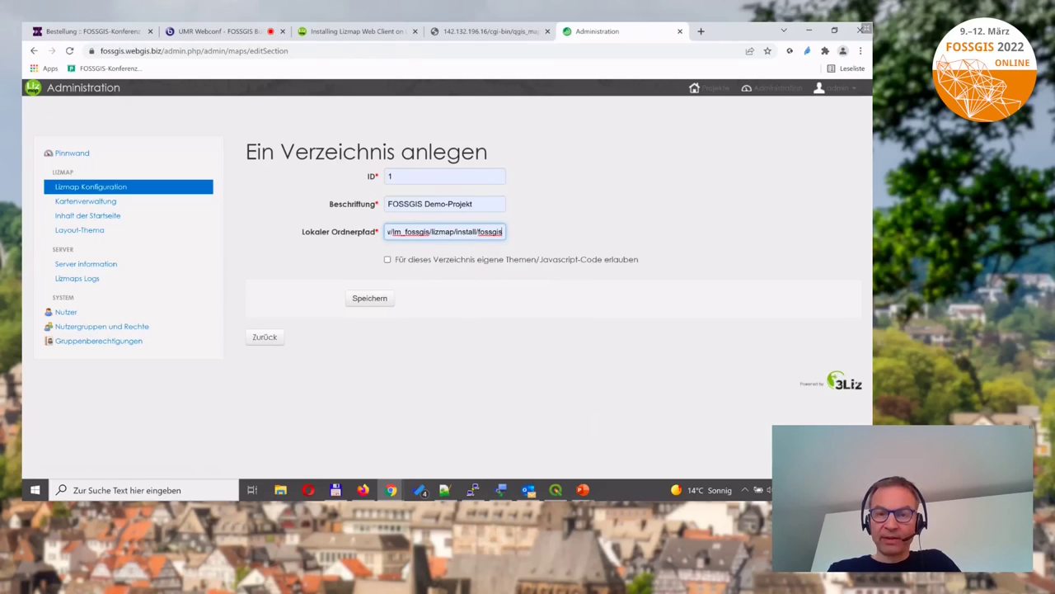
In PuTTY, list lizmap/install with 'll', clear the screen, and list it again showing fossgis.
{"action": "left_click", "coordinate": [473, 491]}
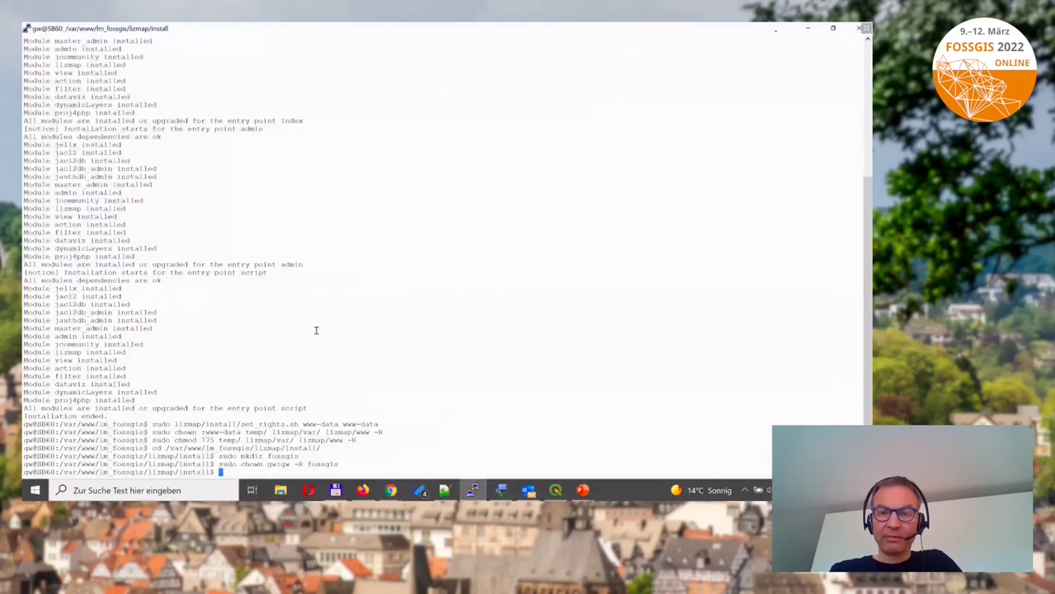
{"action": "type", "text": "ll"}
{"action": "key", "text": "Return"}
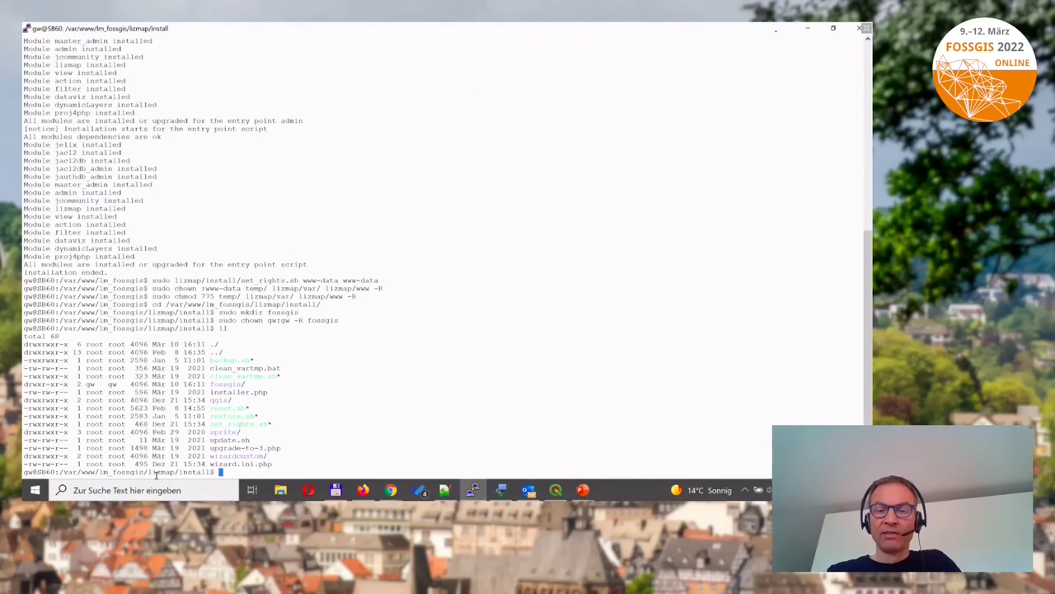
{"action": "type", "text": "clear"}
{"action": "key", "text": "Return"}
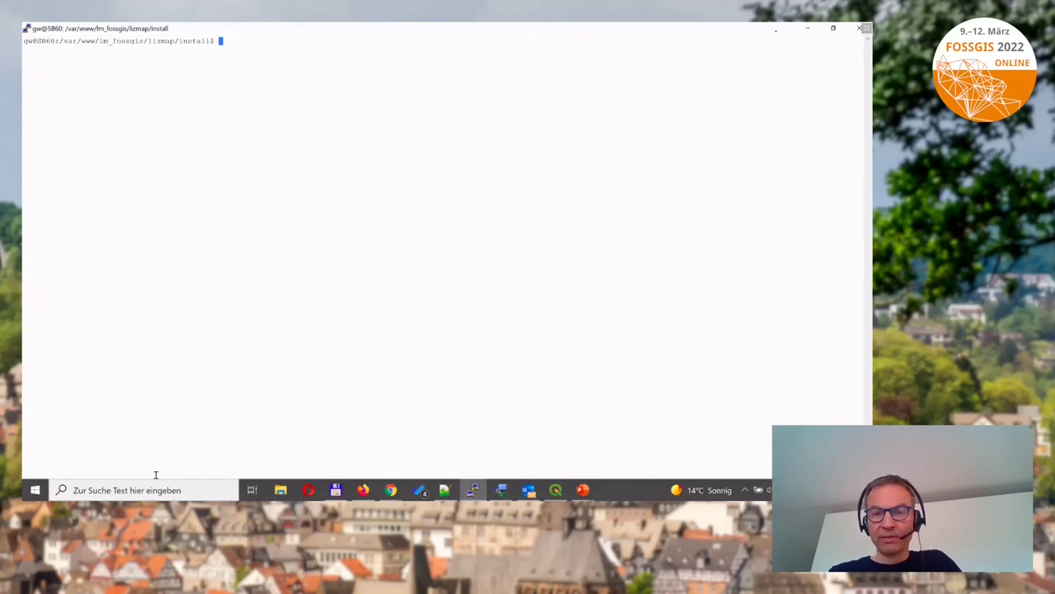
{"action": "type", "text": "ll"}
{"action": "key", "text": "Return"}
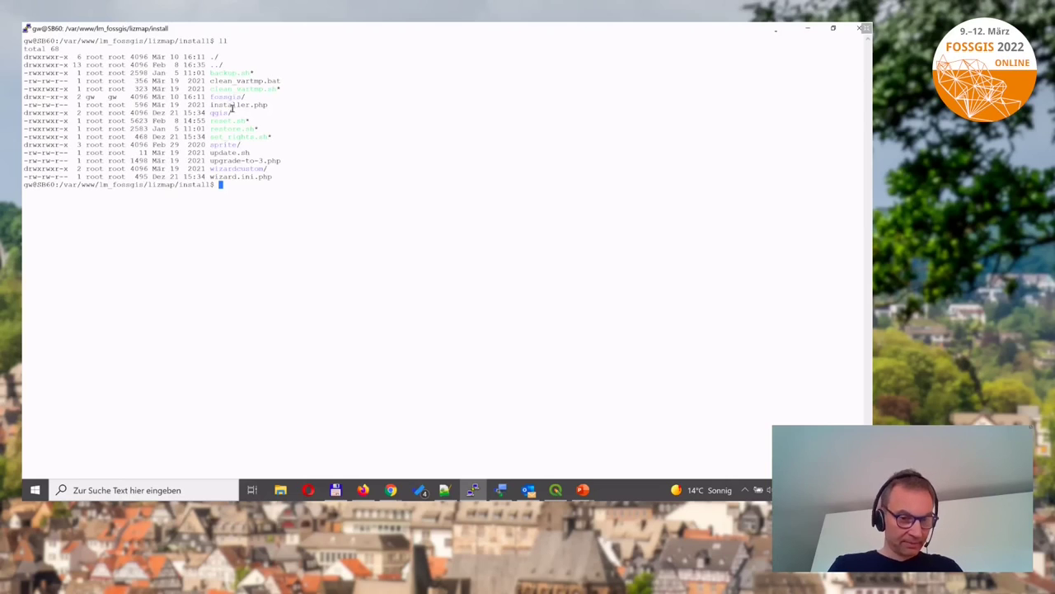
{"action": "left_click", "coordinate": [367, 492]}
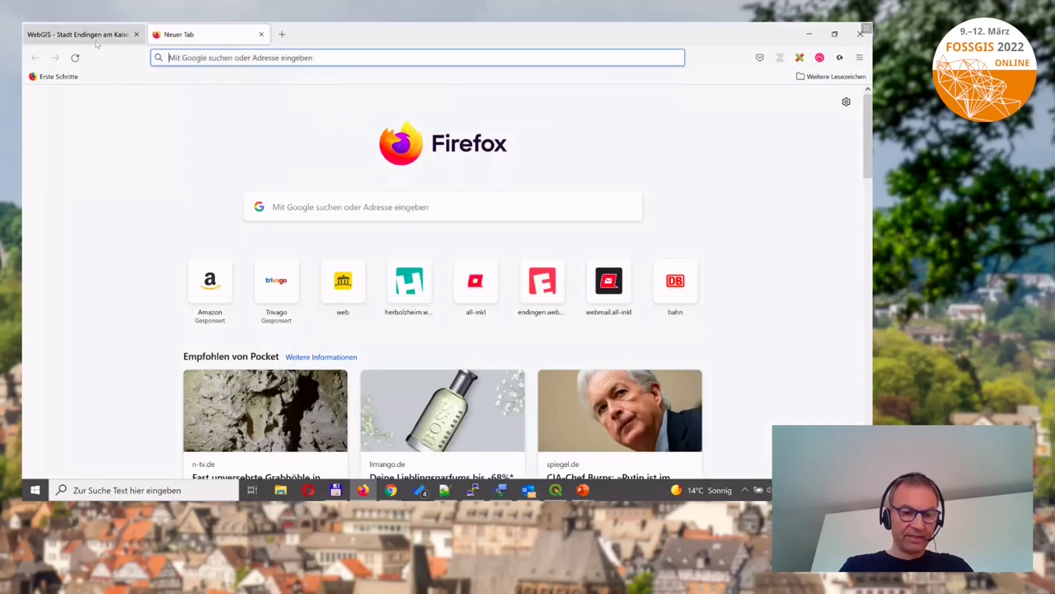
{"action": "left_click", "coordinate": [83, 34]}
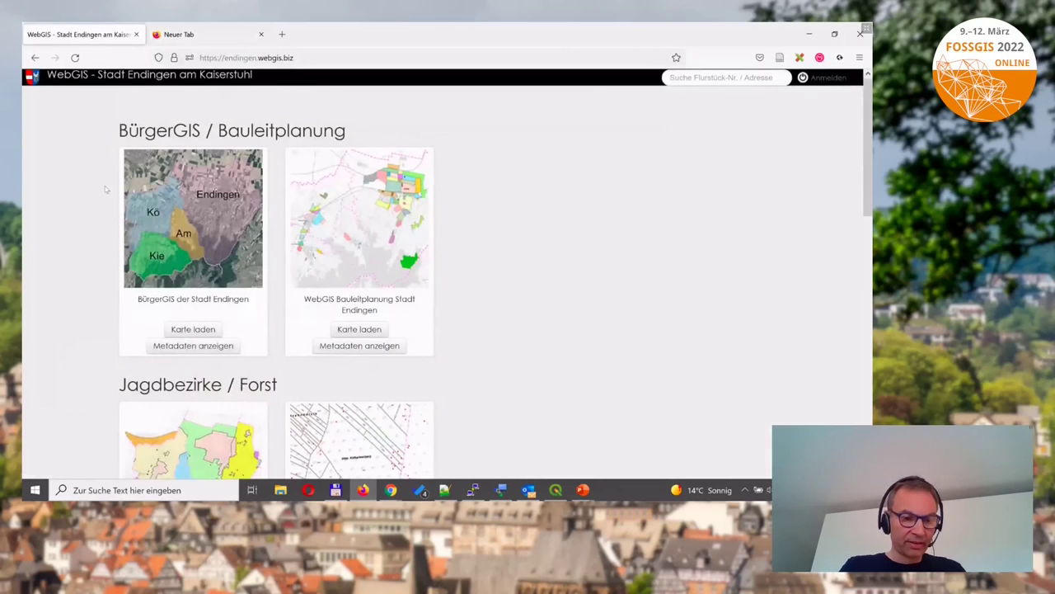
{"action": "mouse_move", "coordinate": [387, 193]}
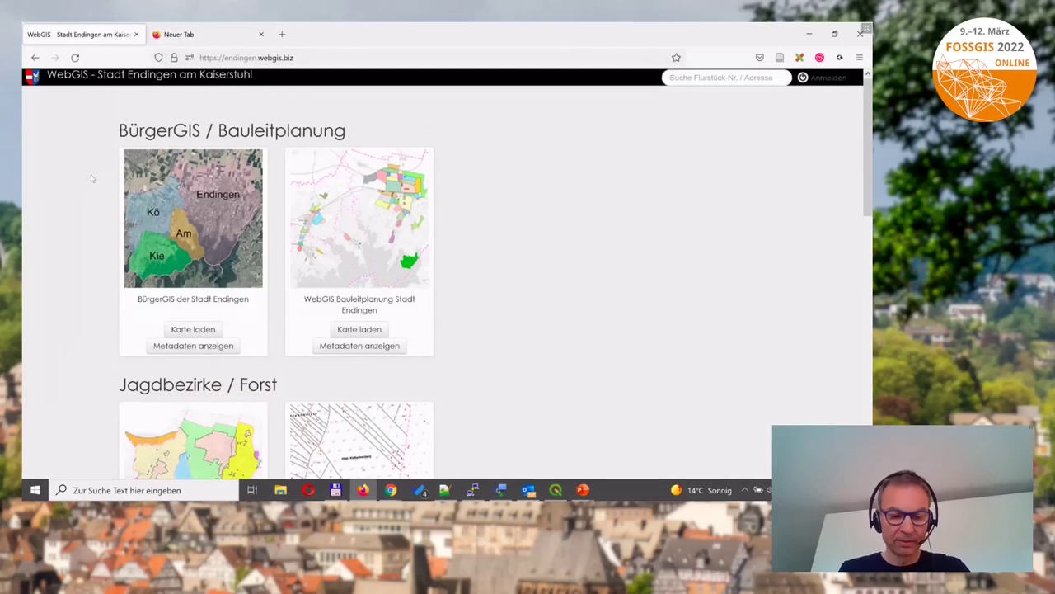
{"action": "mouse_move", "coordinate": [416, 196]}
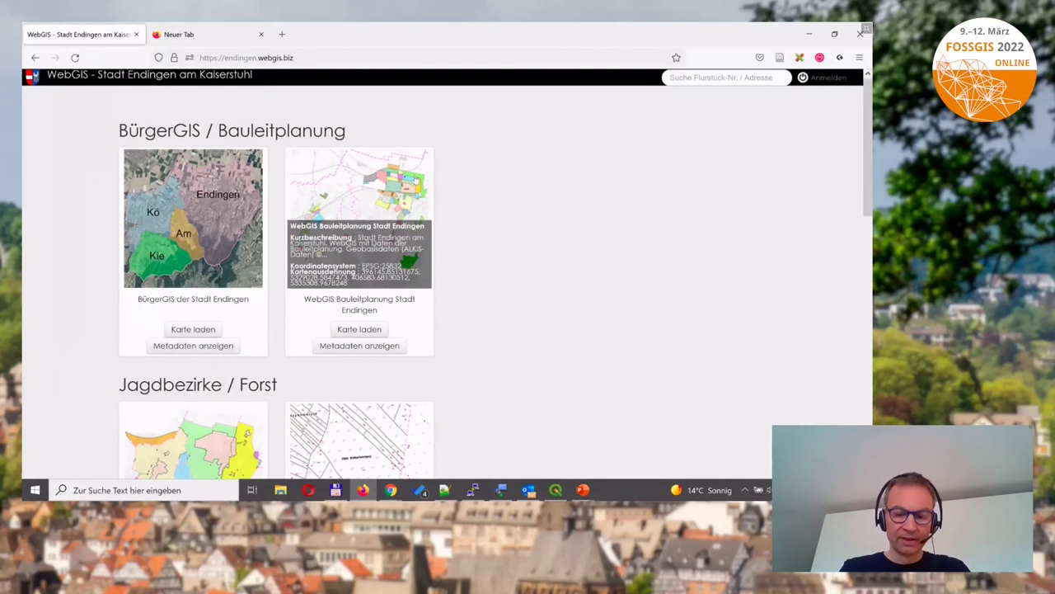
{"action": "scroll", "coordinate": [416, 196], "scroll_direction": "down", "scroll_amount": 5}
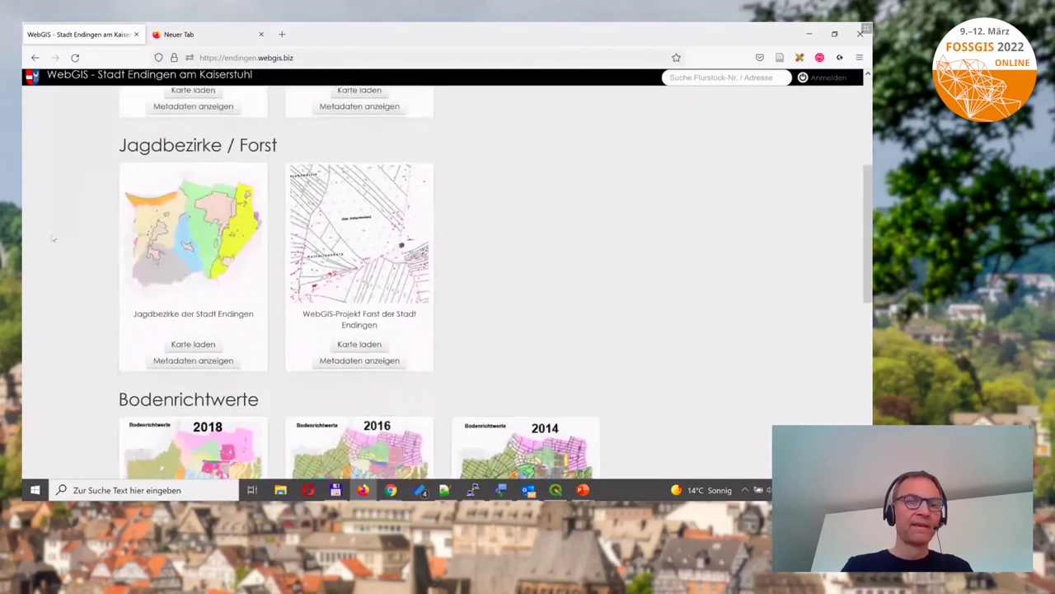
{"action": "scroll", "coordinate": [234, 232], "scroll_direction": "down", "scroll_amount": 3}
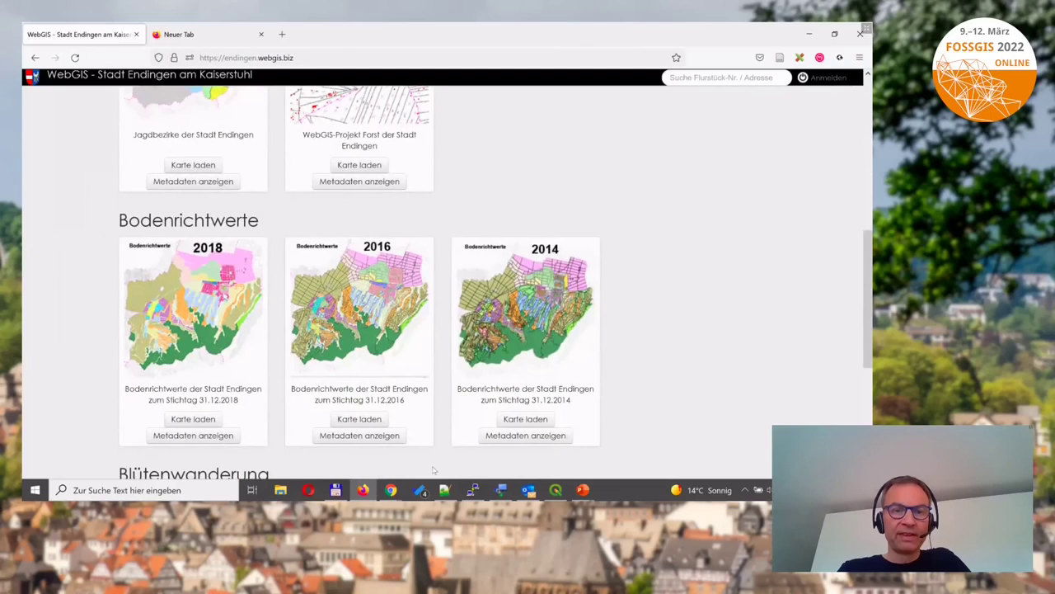
{"action": "left_click", "coordinate": [472, 490]}
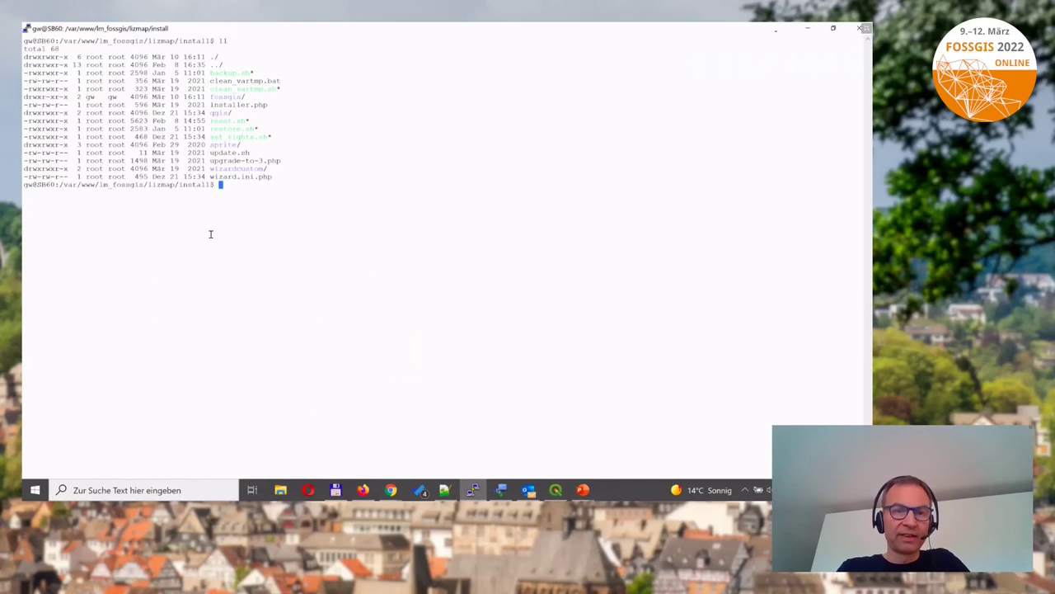
Change into the fossgis/ folder and list it with 'll', confirming it is empty.
{"action": "type", "text": "cd fossgis/"}
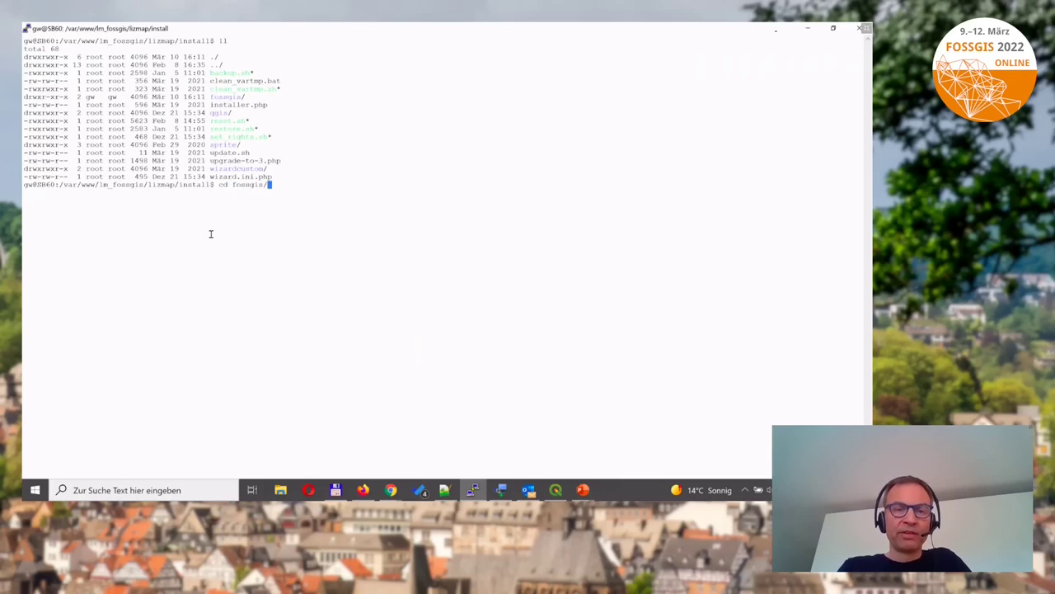
{"action": "key", "text": "Return"}
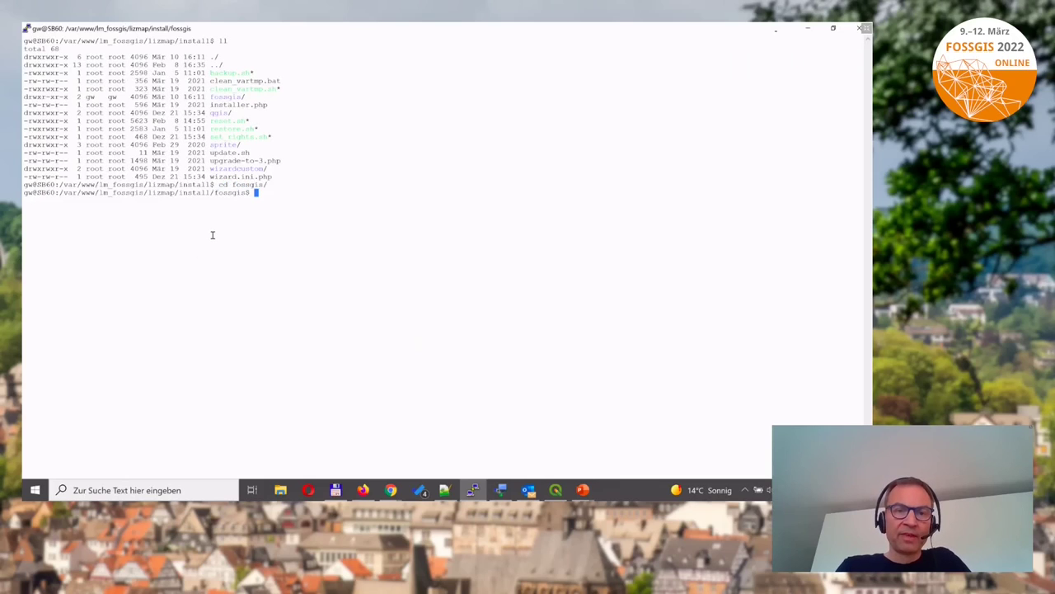
{"action": "type", "text": "ll"}
{"action": "key", "text": "Return"}
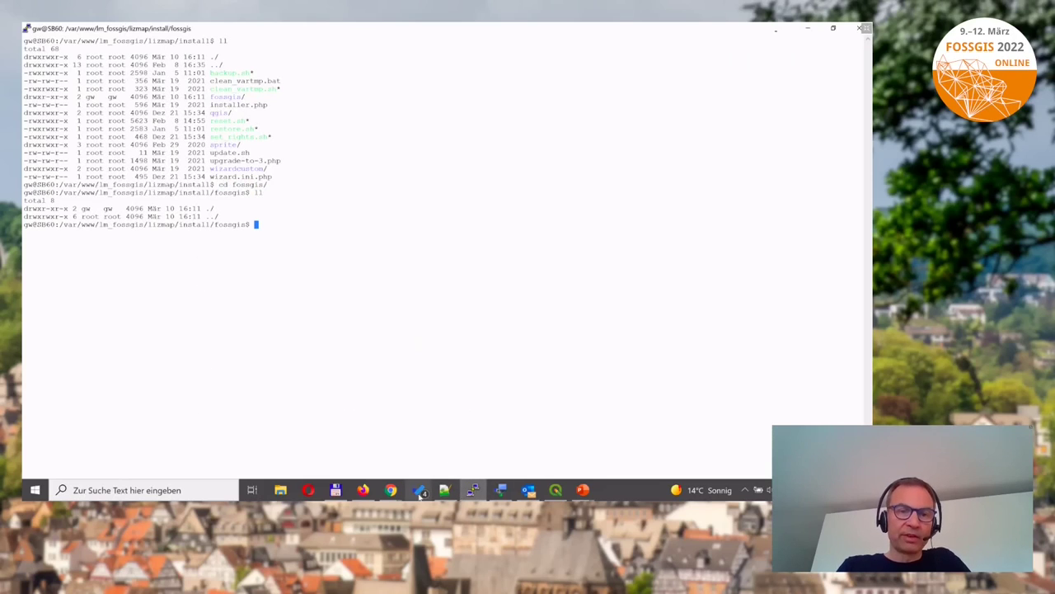
Back in Lizmap administration, verify the fossgis folder path and save the FOSSGIS Demo-Projekt repository.
{"action": "mouse_move", "coordinate": [391, 490]}
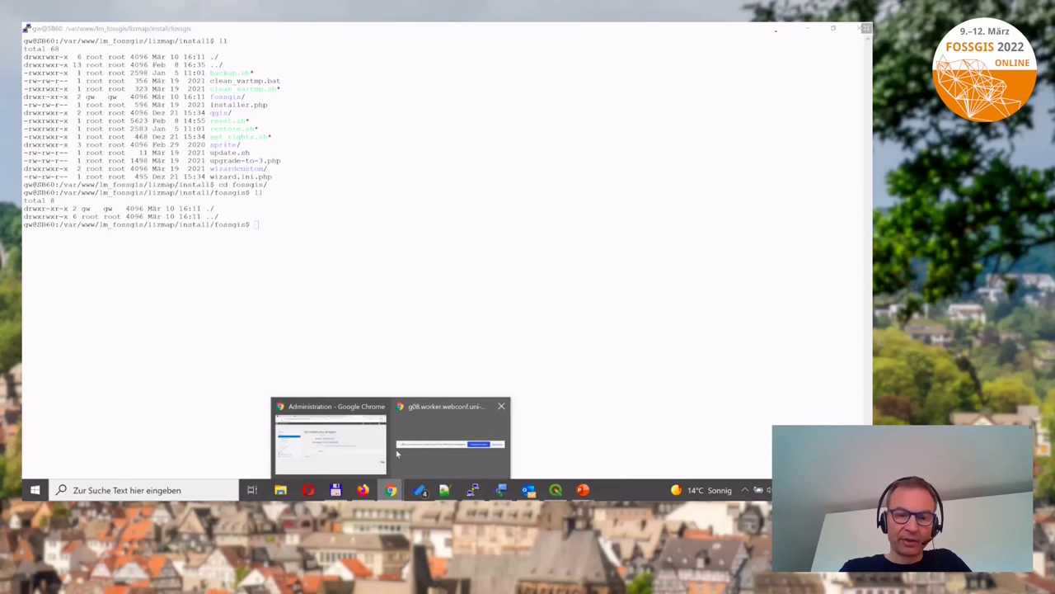
{"action": "left_click", "coordinate": [315, 459]}
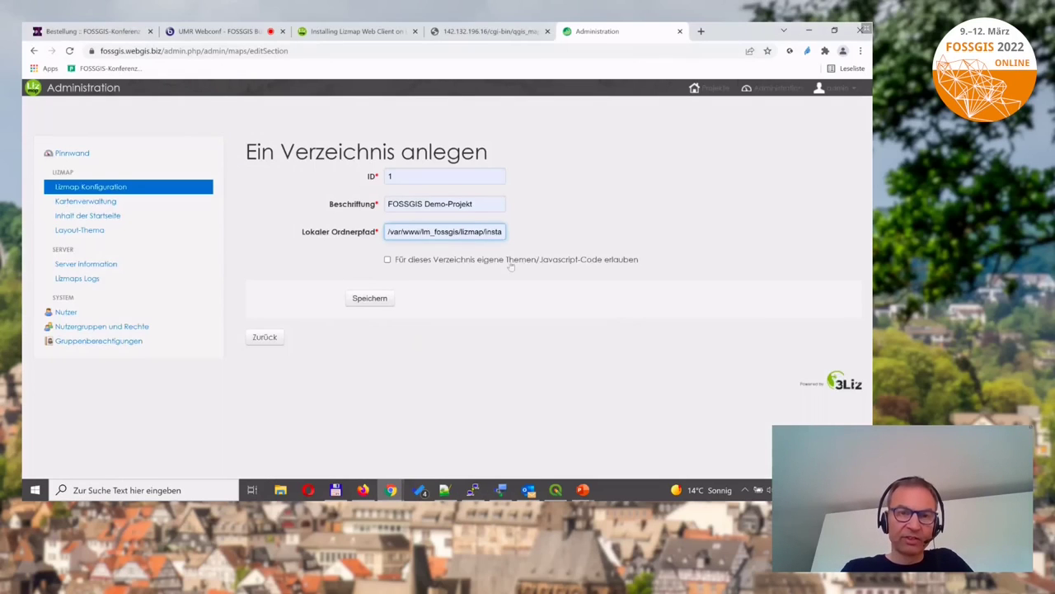
{"action": "left_click", "coordinate": [466, 230]}
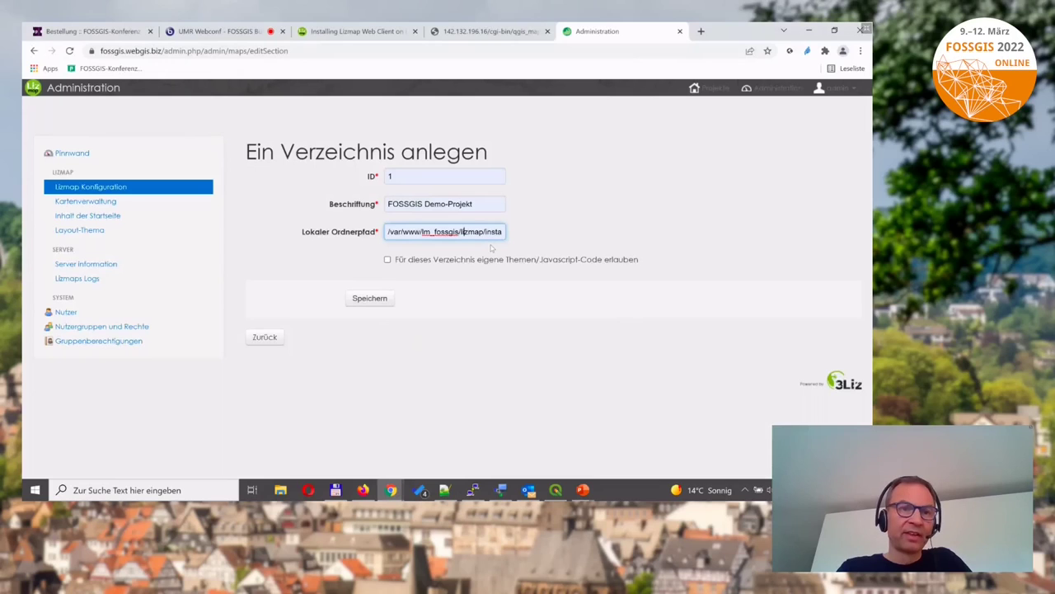
{"action": "key", "text": "End"}
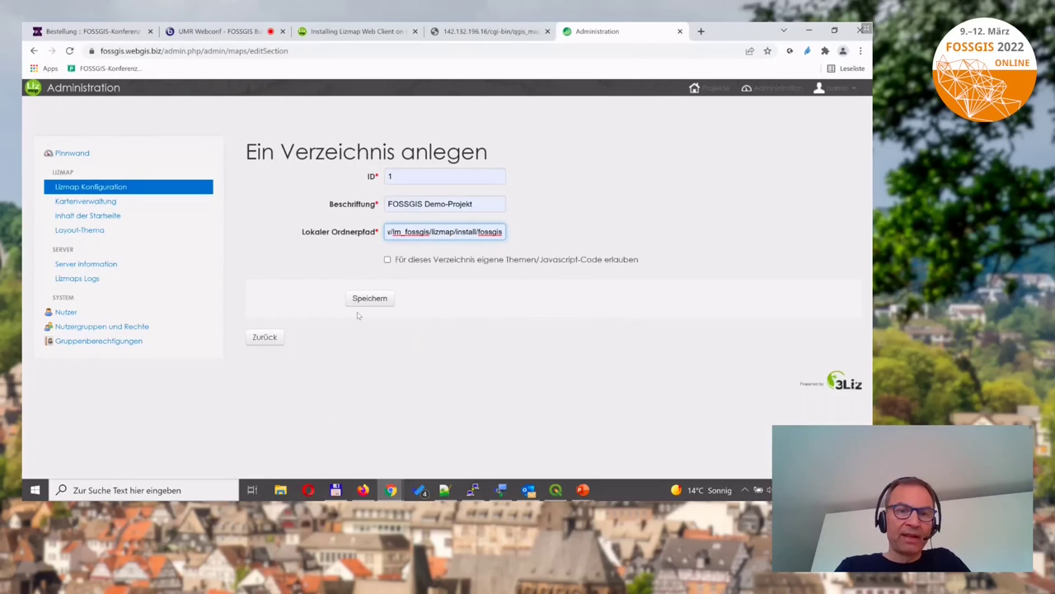
{"action": "left_click", "coordinate": [377, 298]}
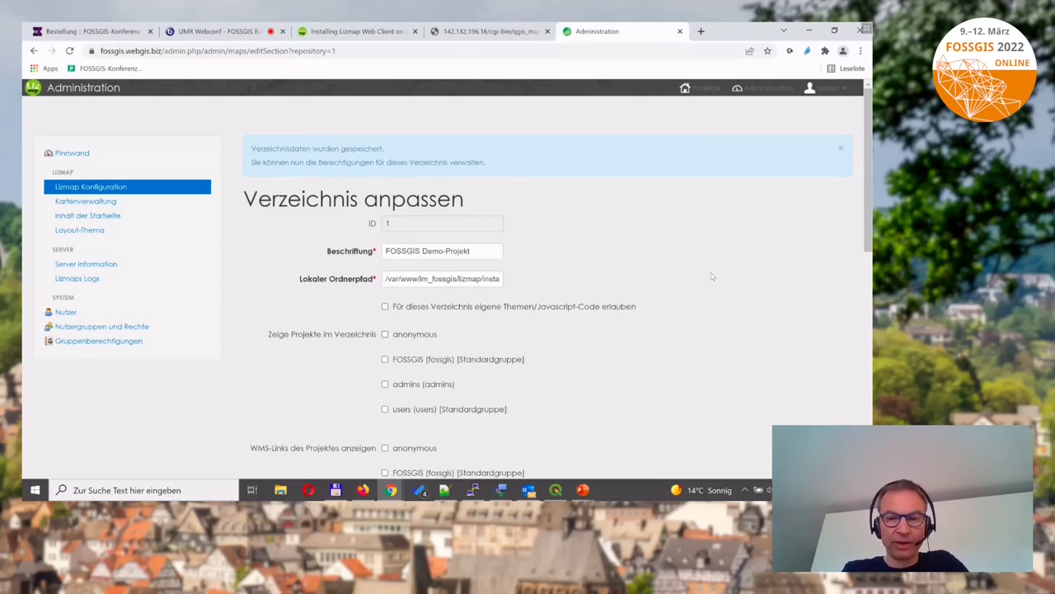
{"action": "scroll", "coordinate": [685, 277], "scroll_direction": "down", "scroll_amount": 2}
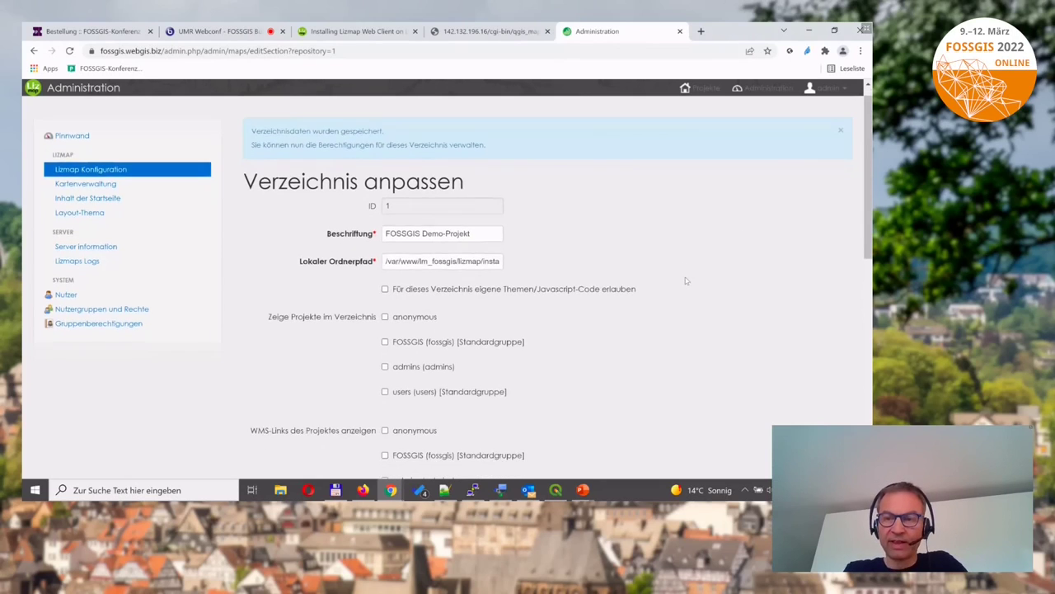